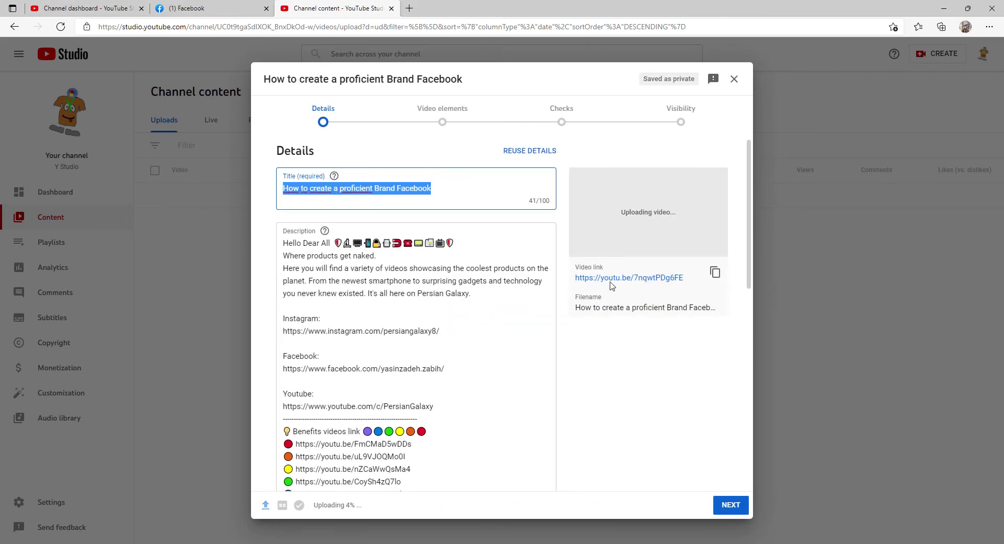
Append a question mark to the video title so it reads "How to create a proficient Brand Facebook ?".
click(454, 193)
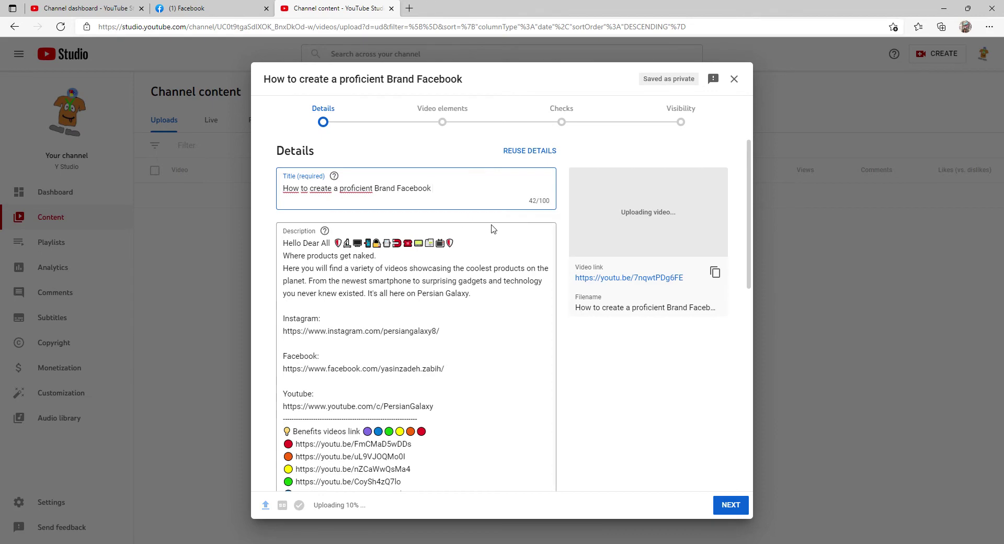
text(?)
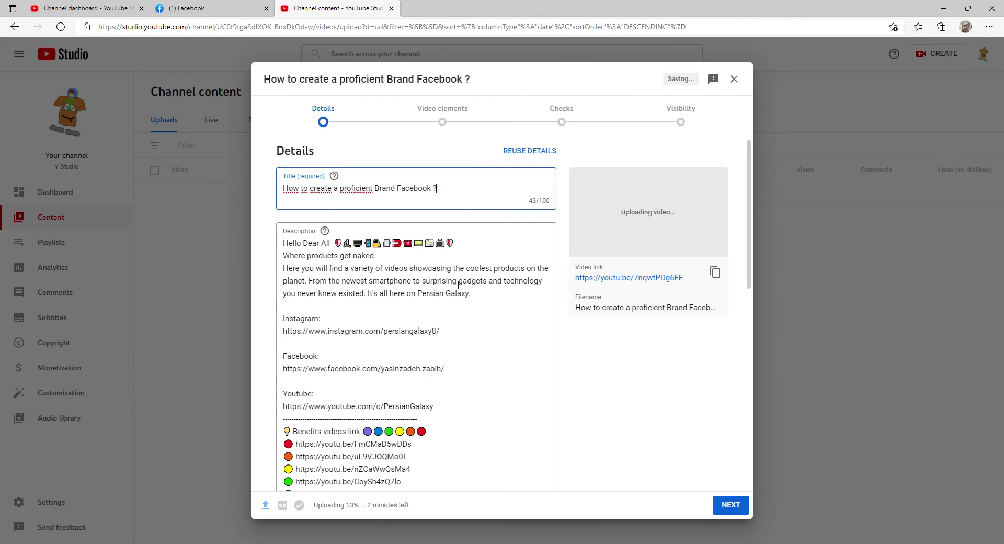
Delete the social media and benefits video links from the description, along with the closing words "on Persian Galaxy".
scroll(439, 327, down, 4)
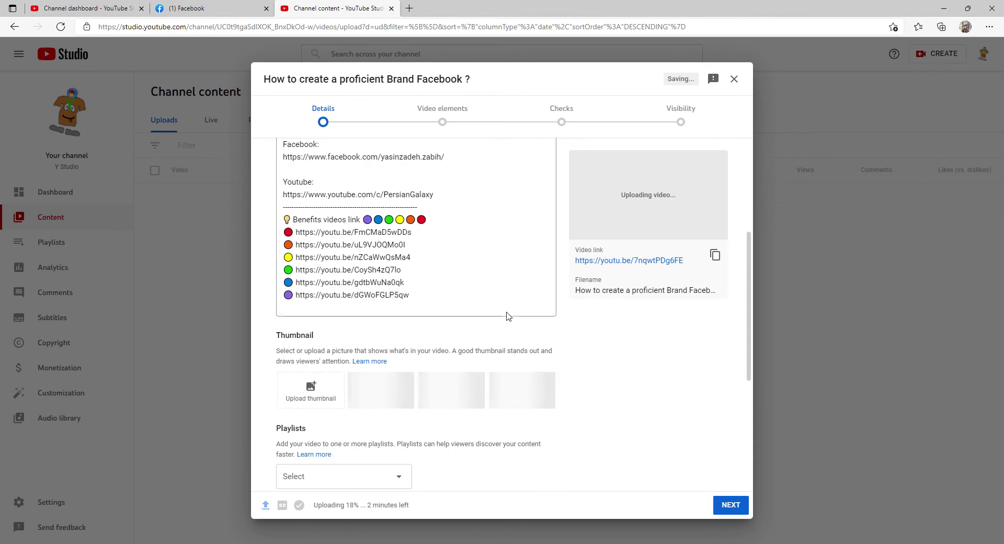
scroll(507, 313, up, 3)
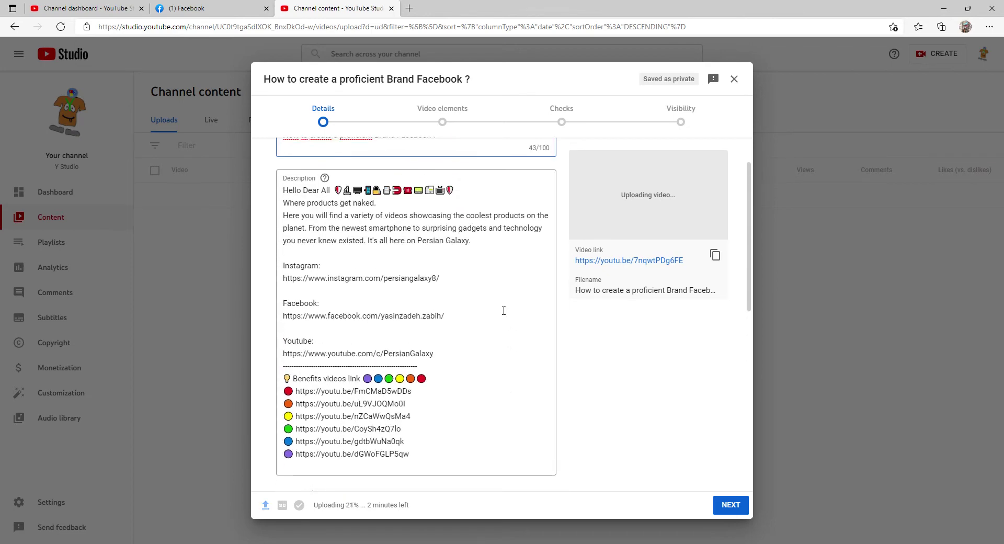
scroll(503, 310, up, 1)
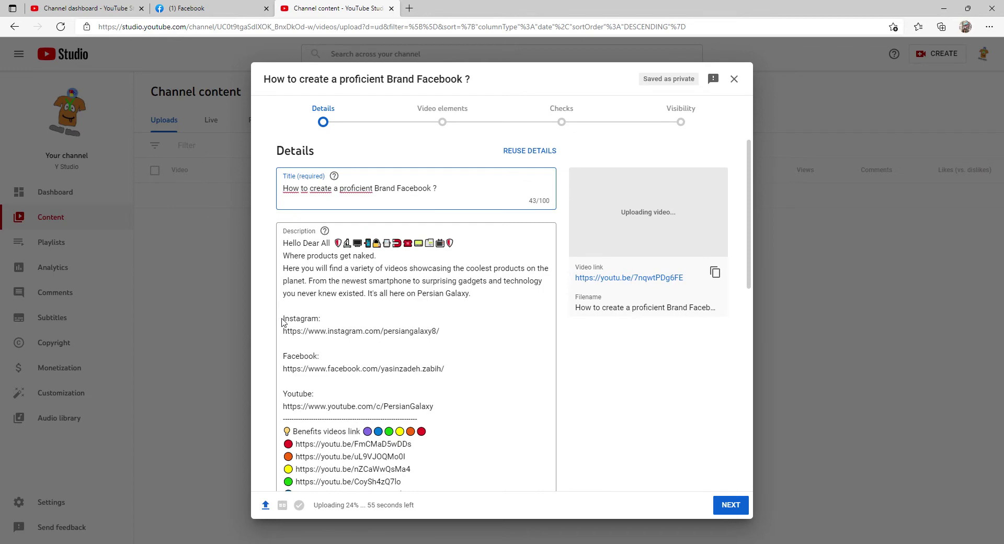
drag(287, 323, 504, 534)
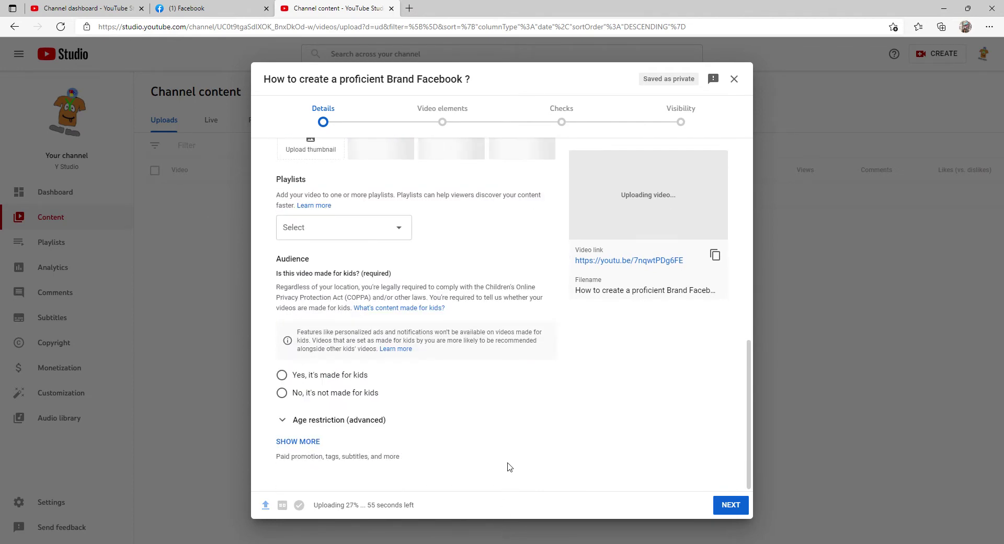
key(BackSpace)
scroll(507, 434, up, 5)
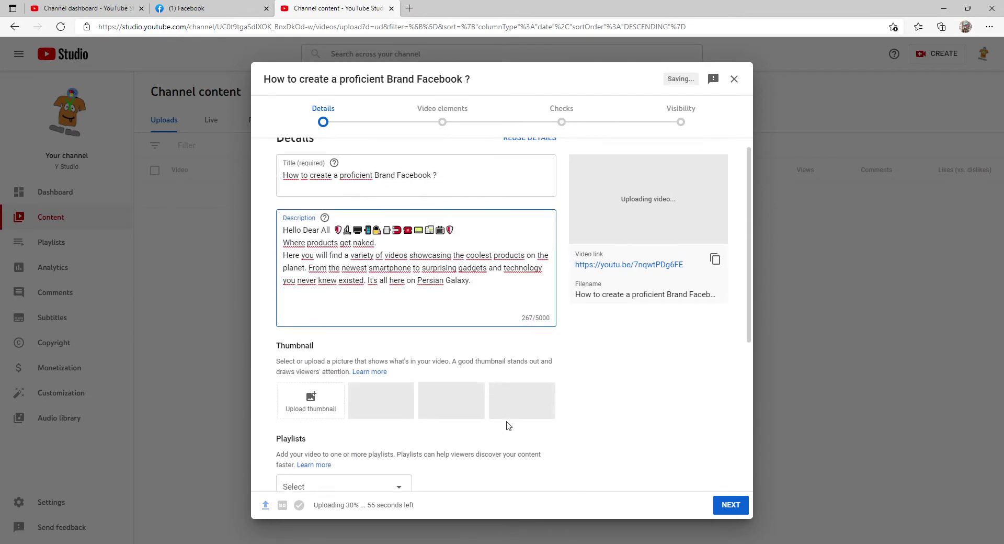
drag(471, 294, 413, 297)
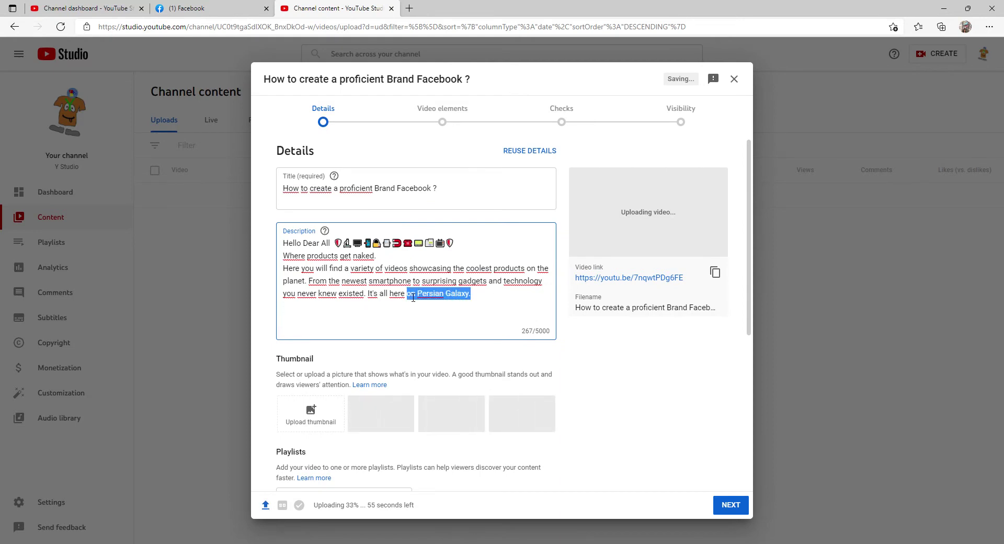
key(BackSpace)
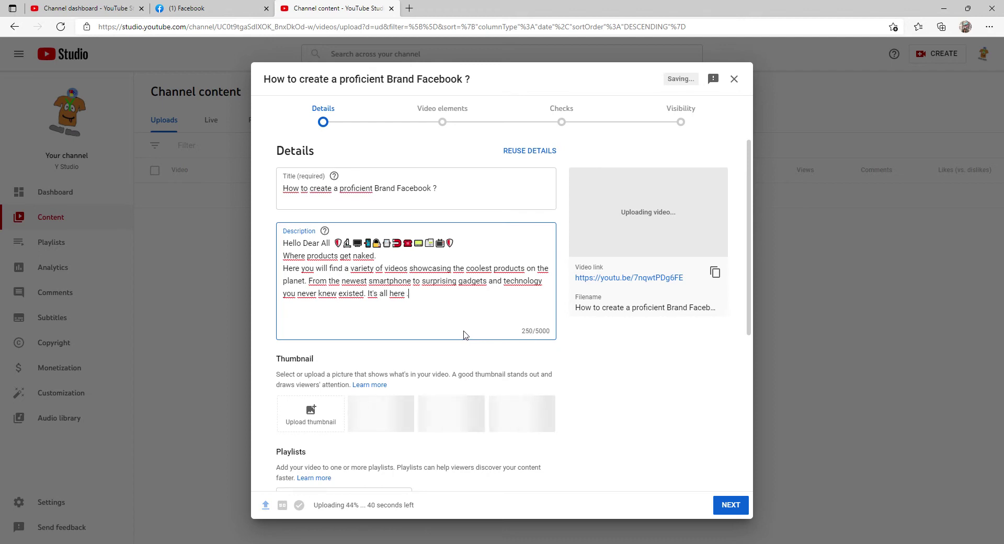
Add the video to the "Technology info" playlist and mark it as not made for kids.
scroll(503, 325, down, 1)
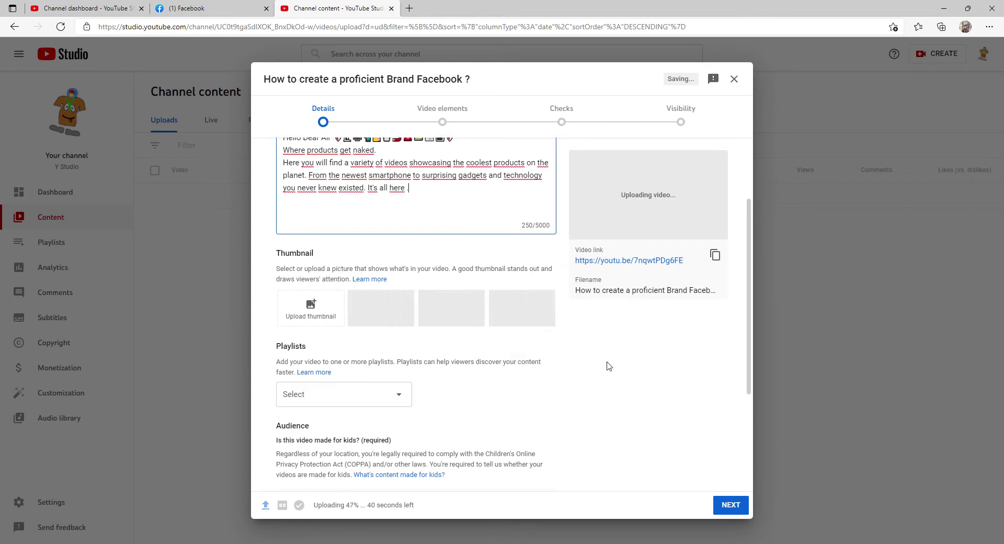
scroll(493, 324, down, 2)
scroll(607, 361, up, 3)
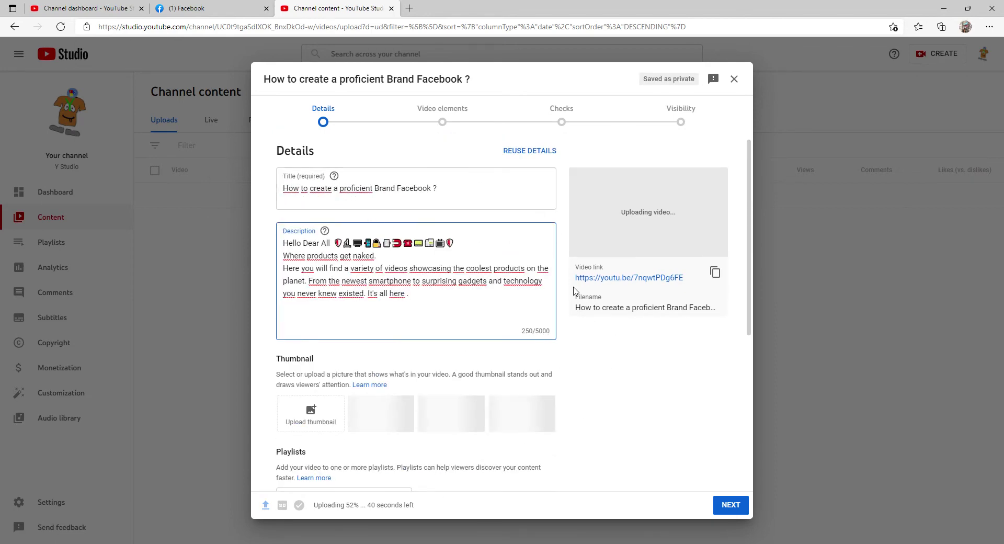
scroll(574, 291, down, 3)
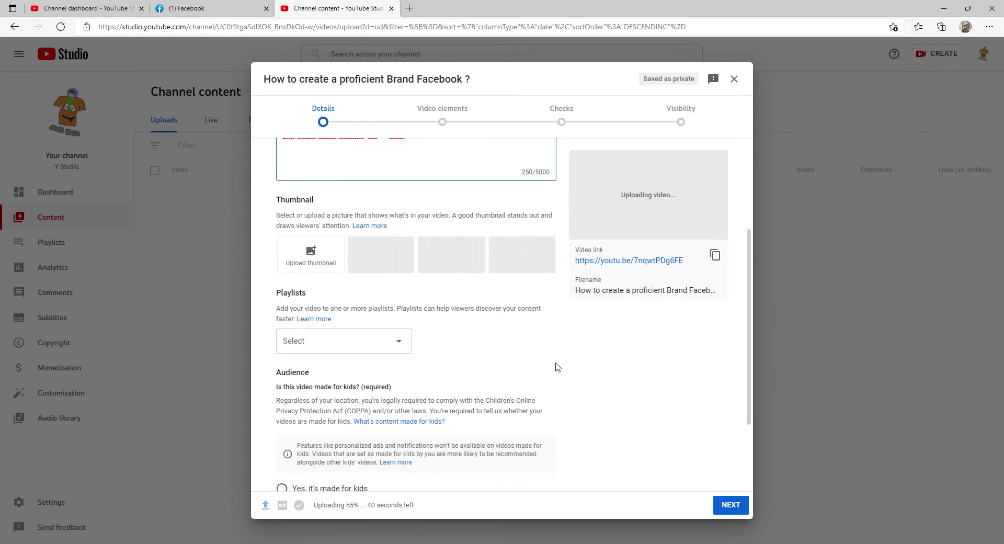
scroll(314, 306, down, 2)
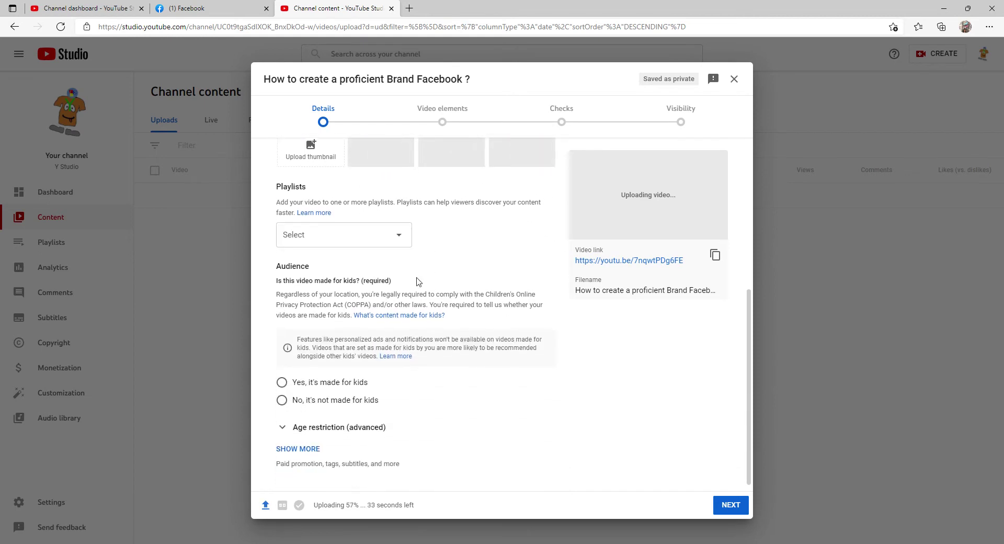
click(392, 234)
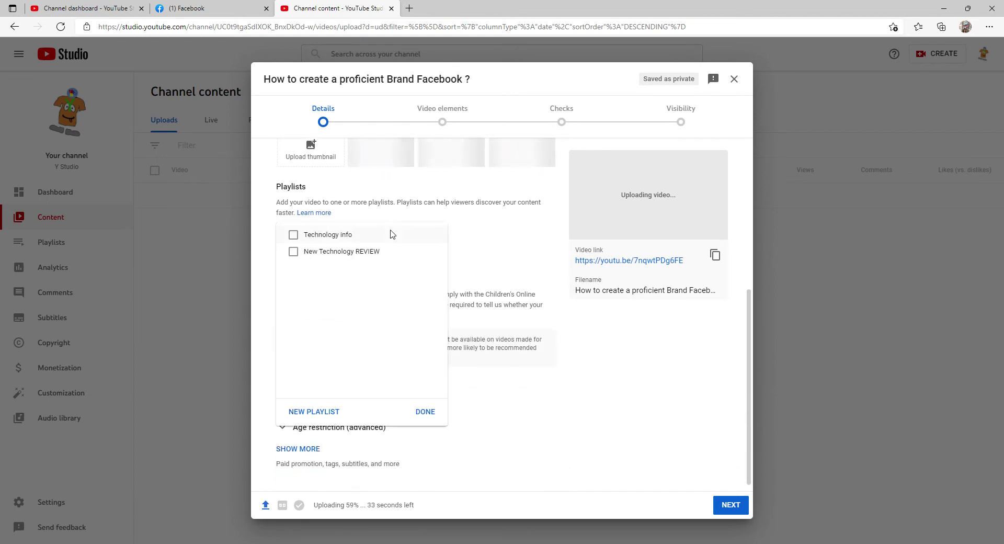
click(294, 236)
click(422, 413)
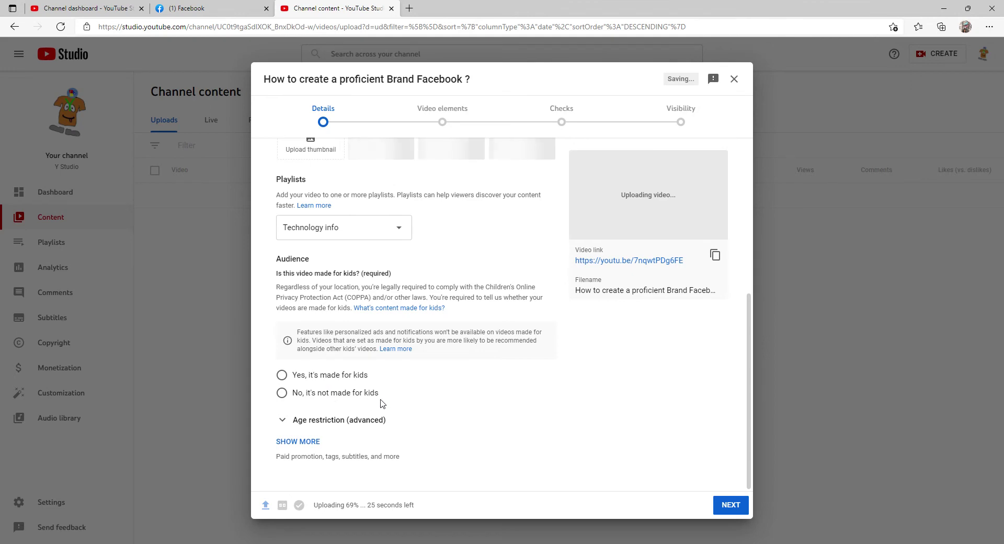
click(285, 395)
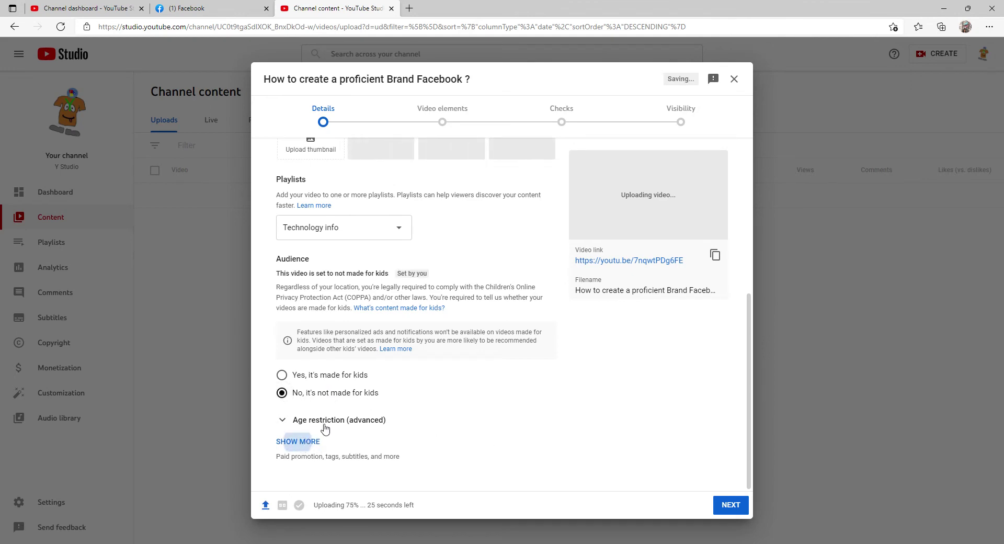
Reveal the additional video details and add the tags "Facebook Profile" and "Facebook Page".
click(312, 441)
scroll(352, 435, down, 9)
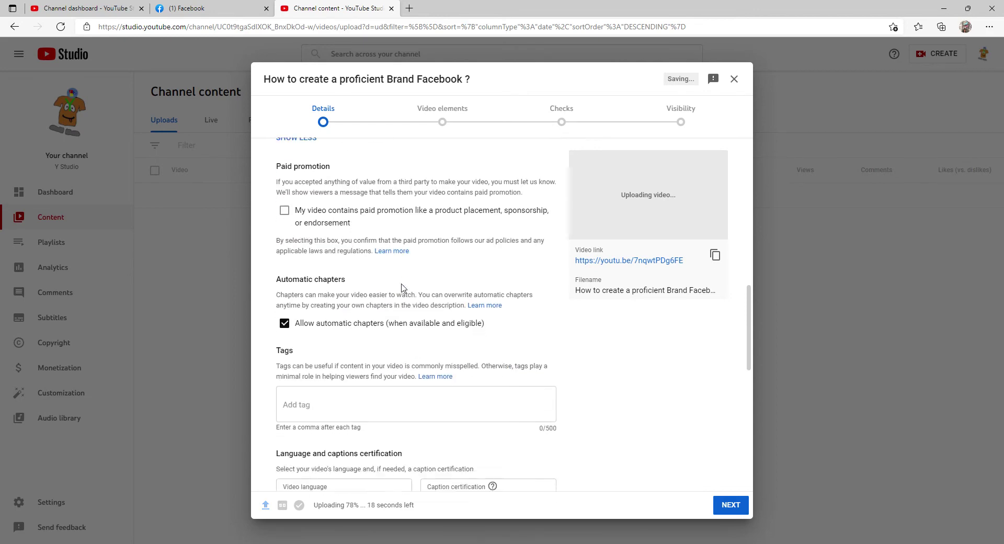
scroll(411, 292, down, 1)
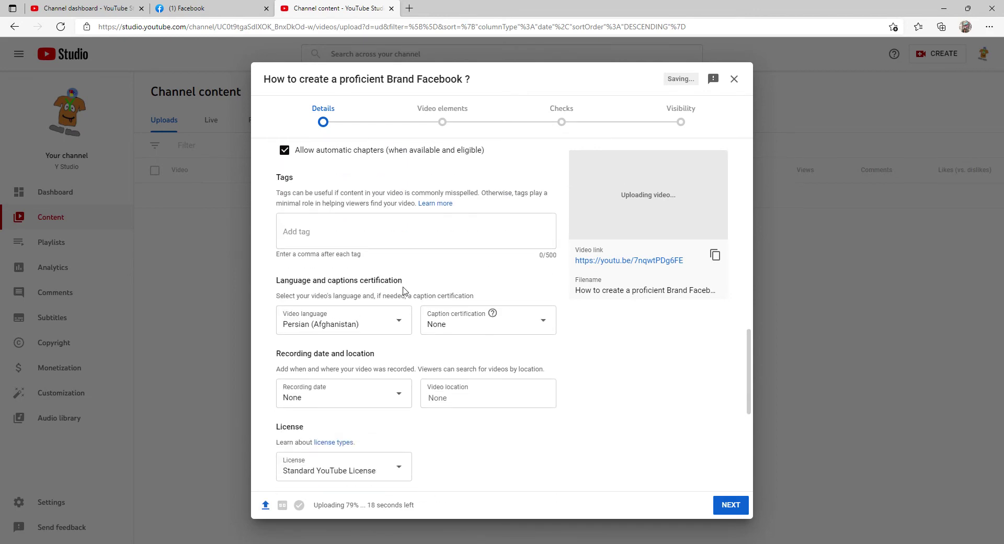
click(372, 236)
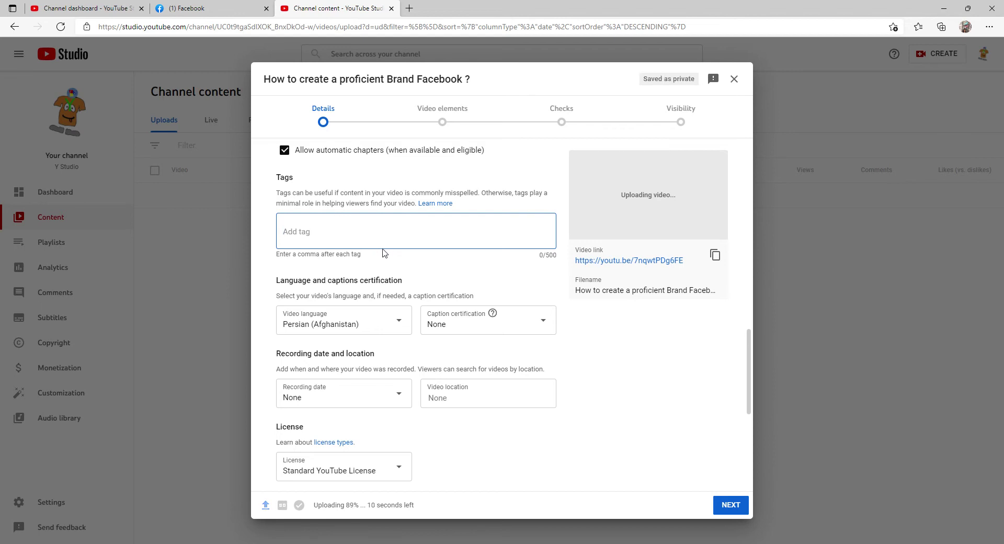
text(Facebook Profile)
key(Return)
text(Face)
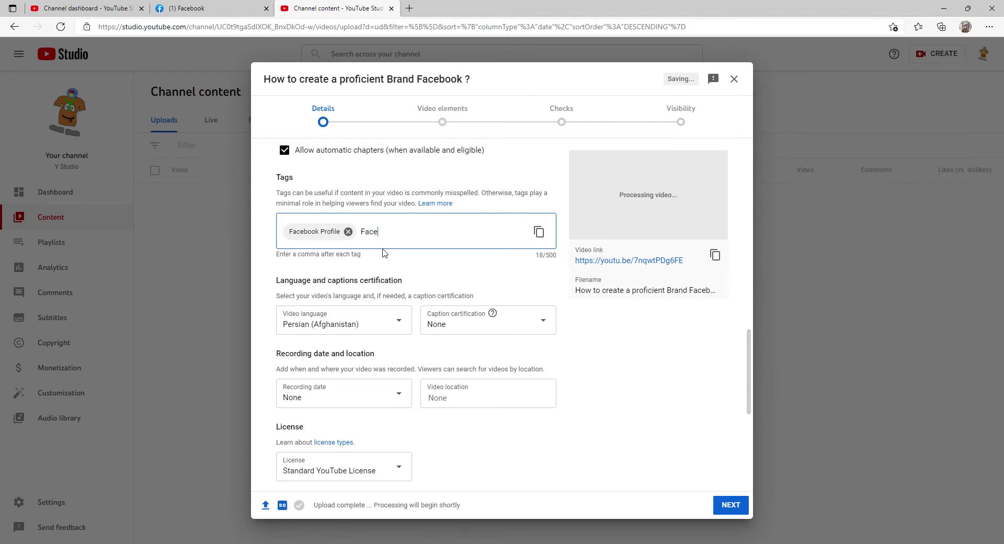
text(book Page)
key(Return)
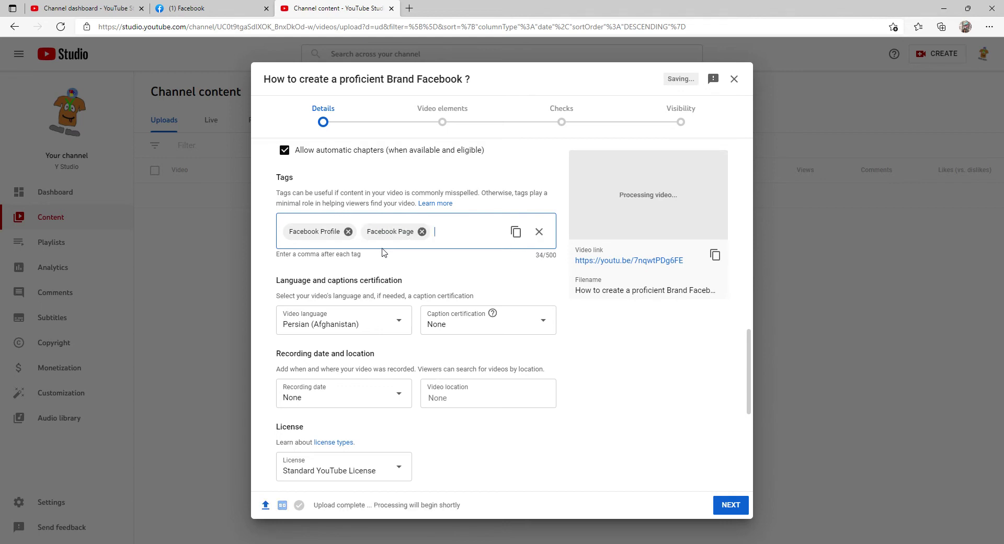
Add the tags "Facebook Cover" and "Facebook Account" to the video.
text(Faceb)
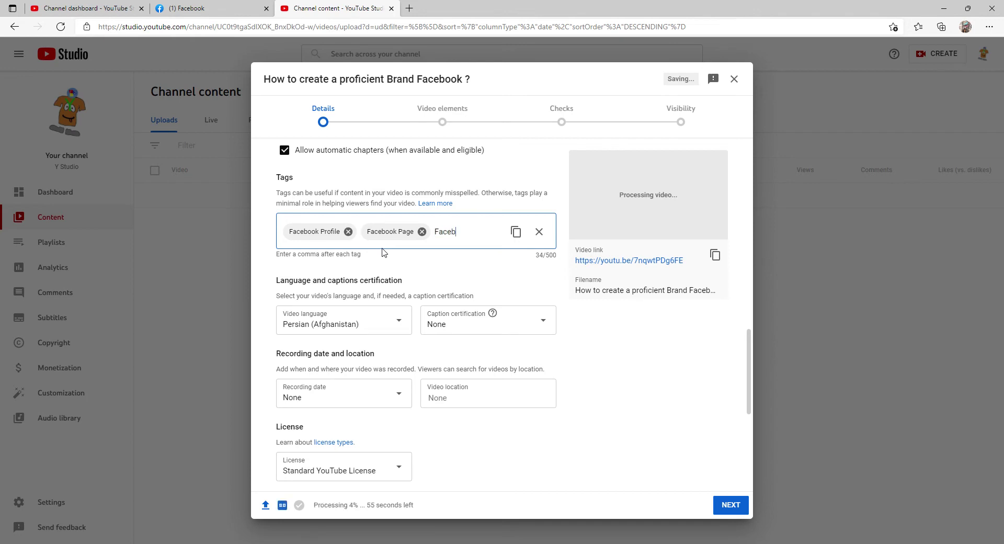
text(ook Cover)
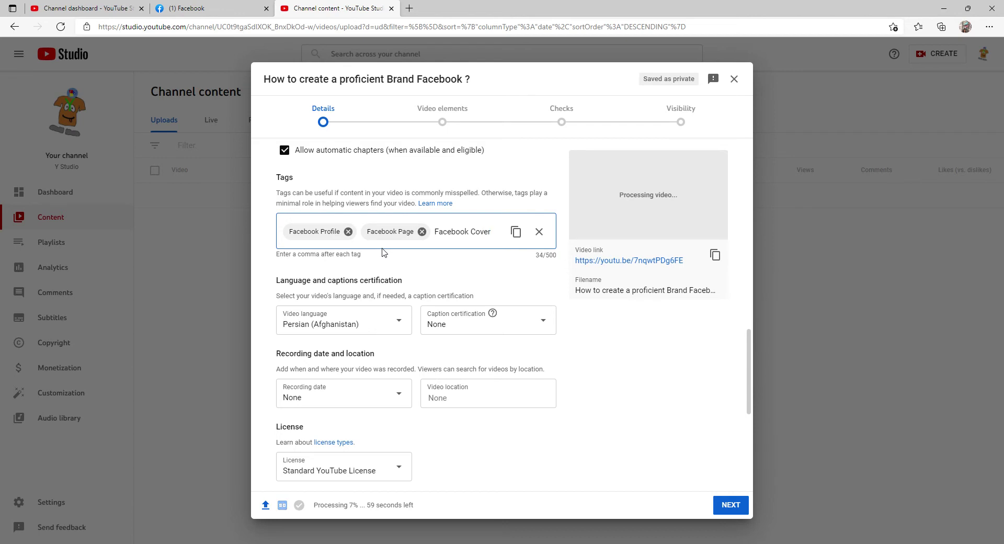
text(,)
text(F)
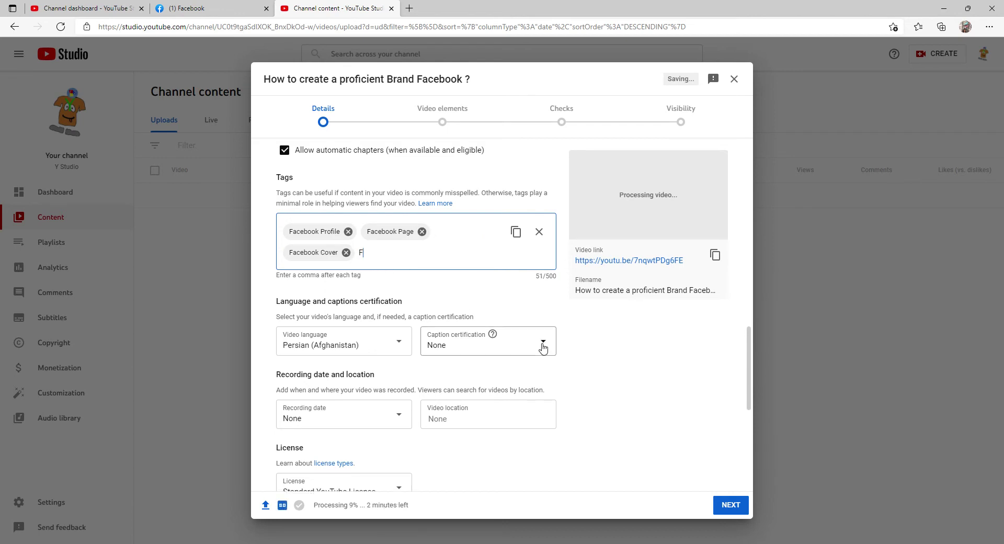
text(acebook Account)
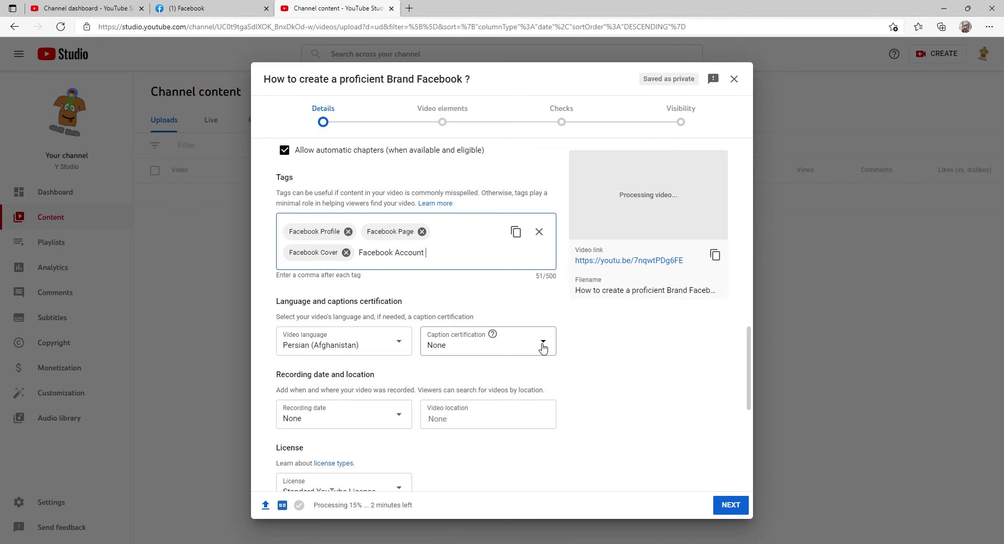
text( ,)
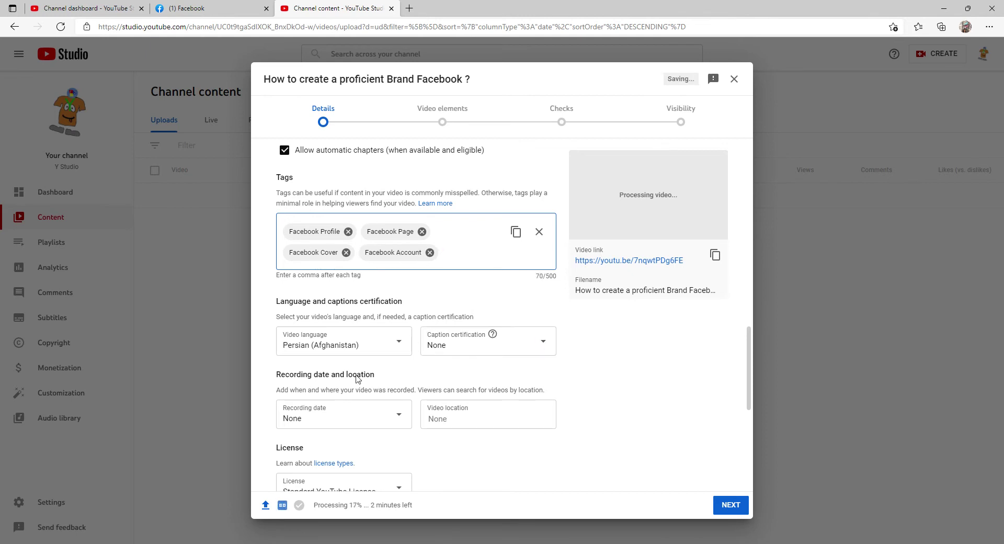
Set the video language to English (United States).
scroll(356, 271, down, 2)
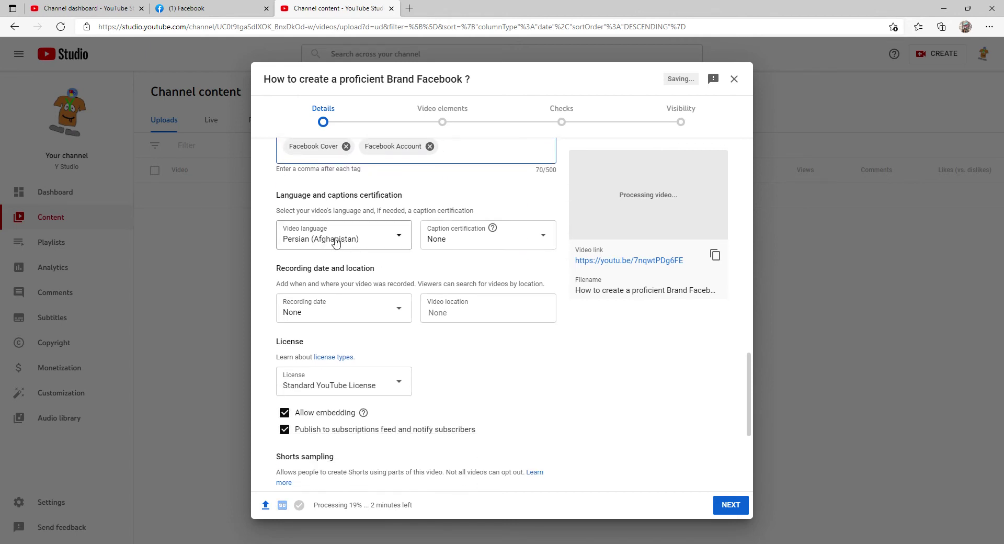
click(337, 241)
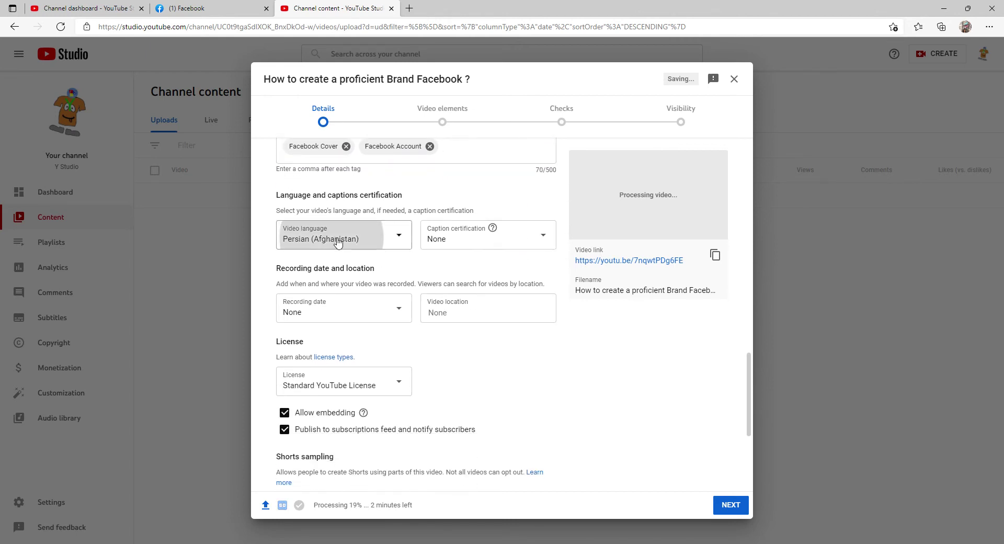
click(401, 239)
scroll(363, 313, down, 8)
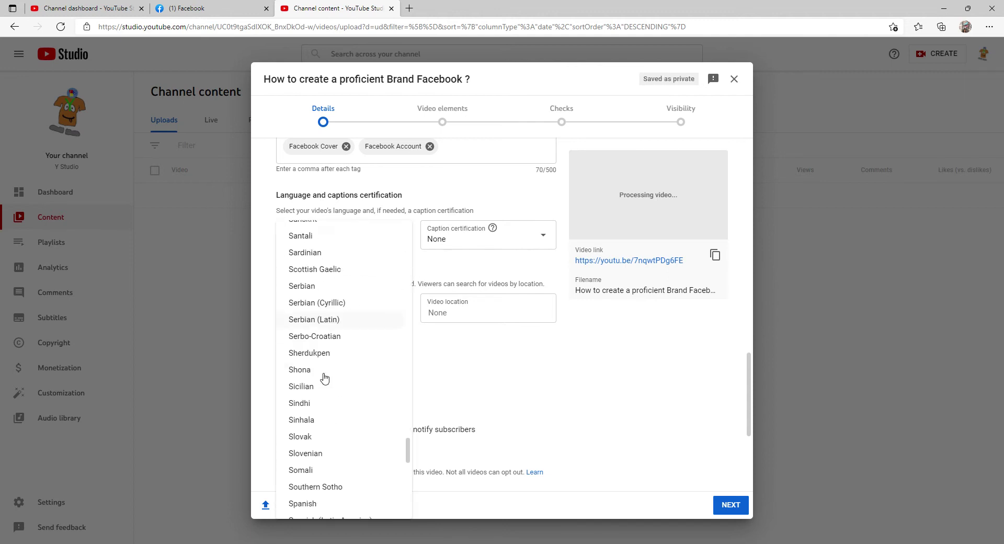
scroll(326, 373, up, 9)
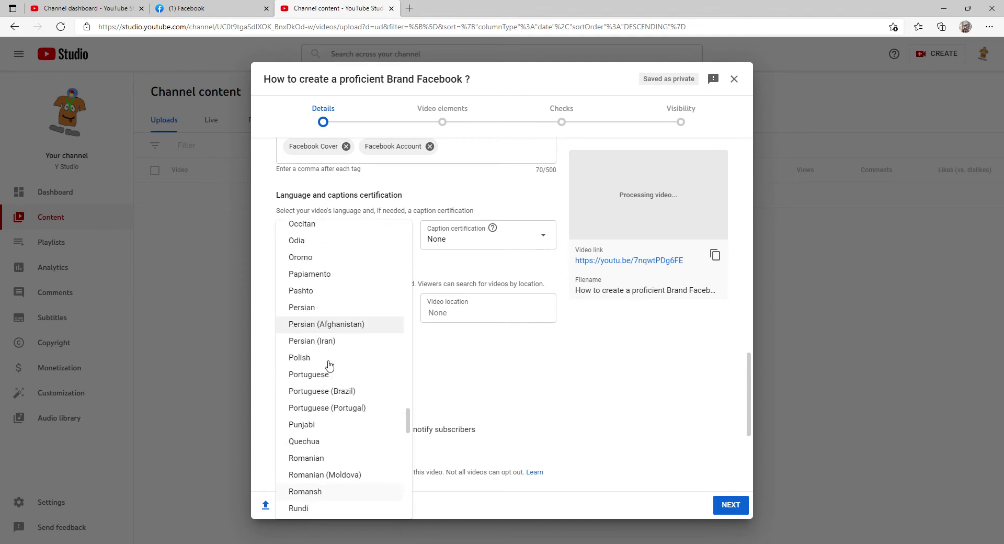
scroll(329, 365, up, 6)
scroll(328, 283, down, 4)
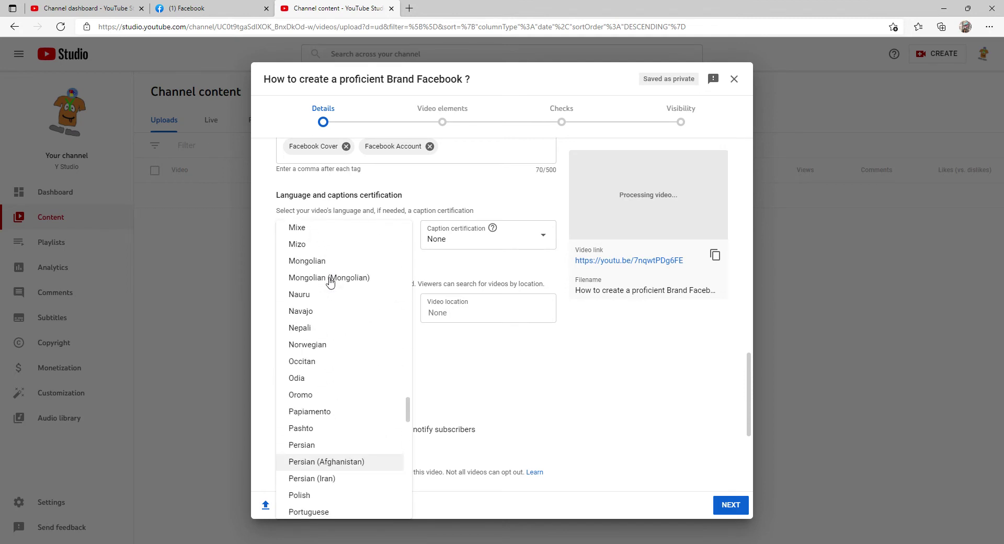
scroll(330, 283, down, 2)
scroll(332, 283, up, 15)
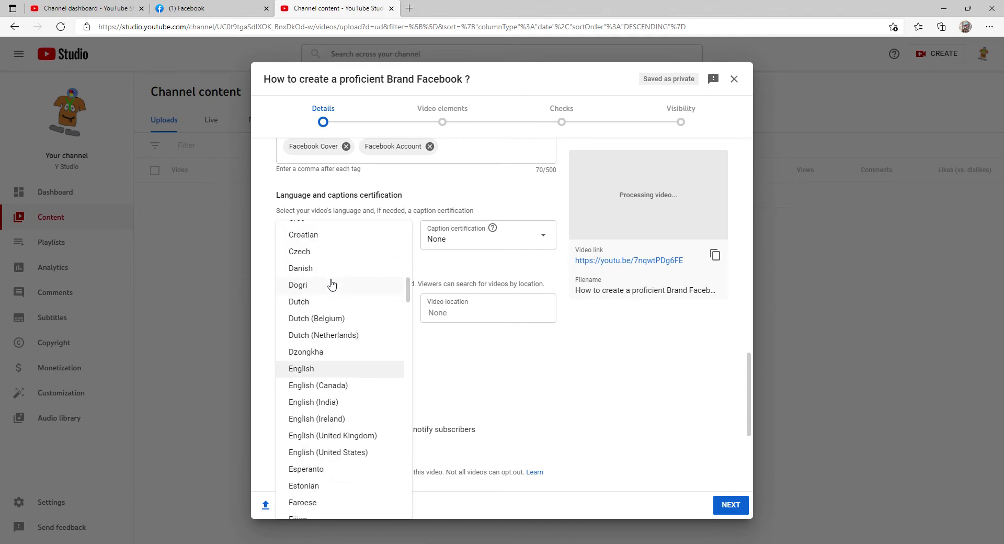
scroll(331, 284, down, 3)
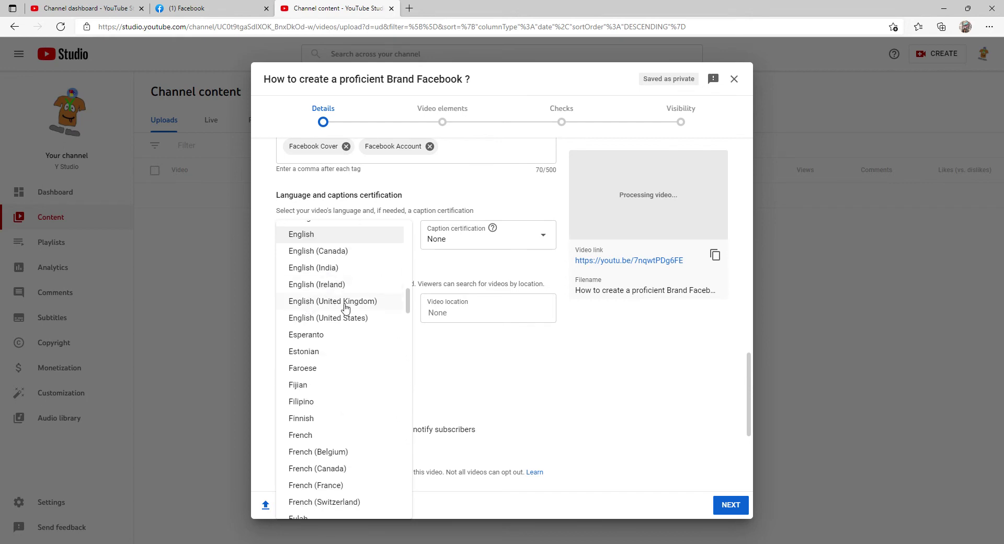
click(353, 320)
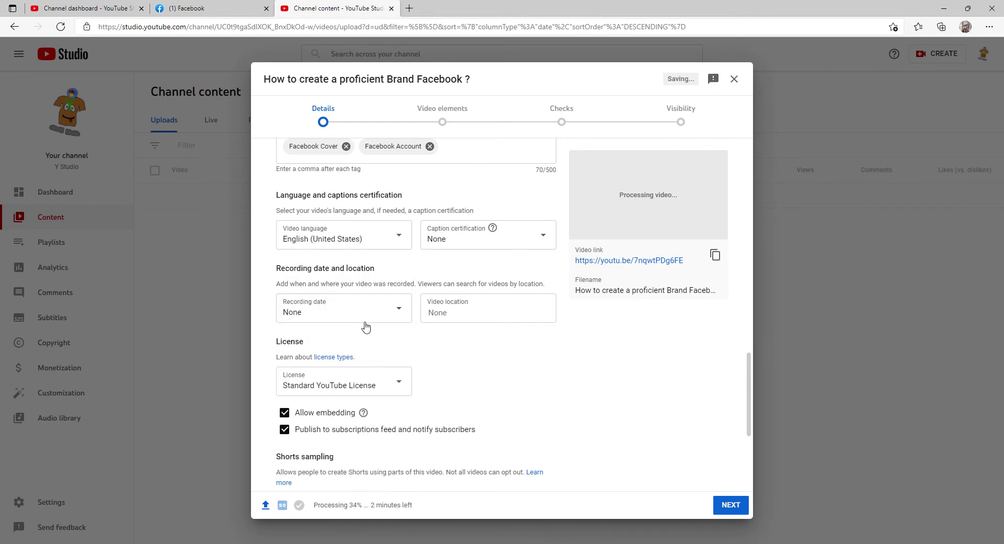
Set the video's recording date to Nov 23, 2021 and its category to Science & Technology.
click(364, 315)
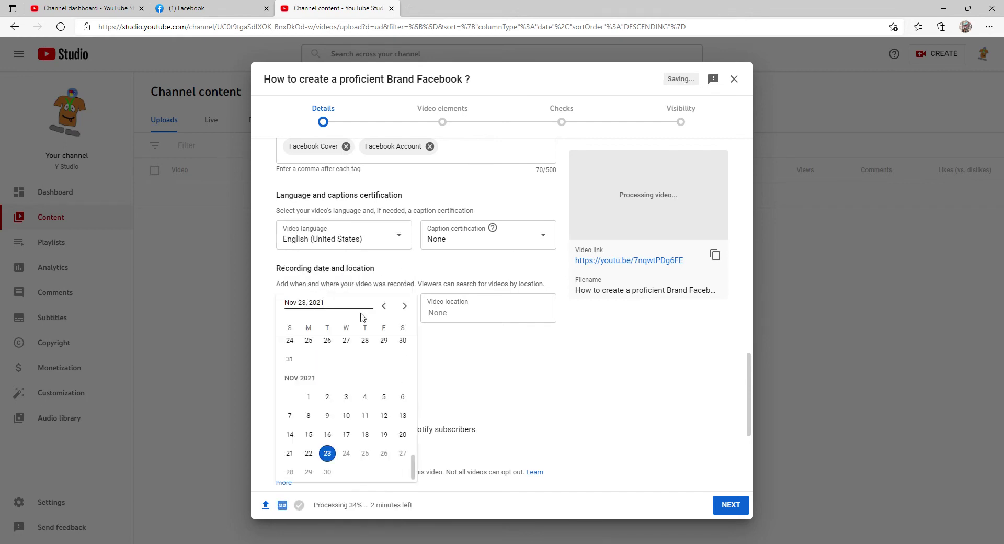
click(327, 454)
scroll(569, 402, down, 4)
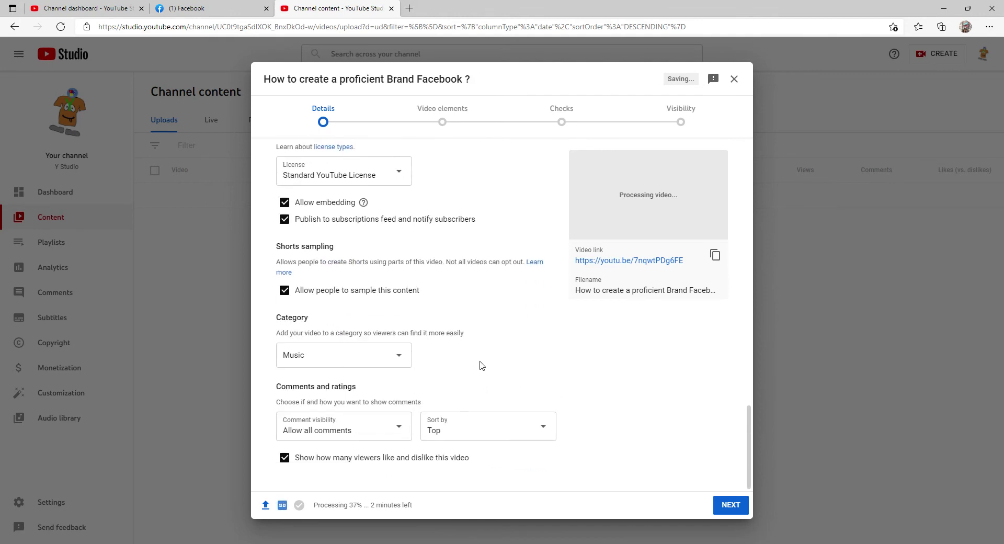
click(343, 362)
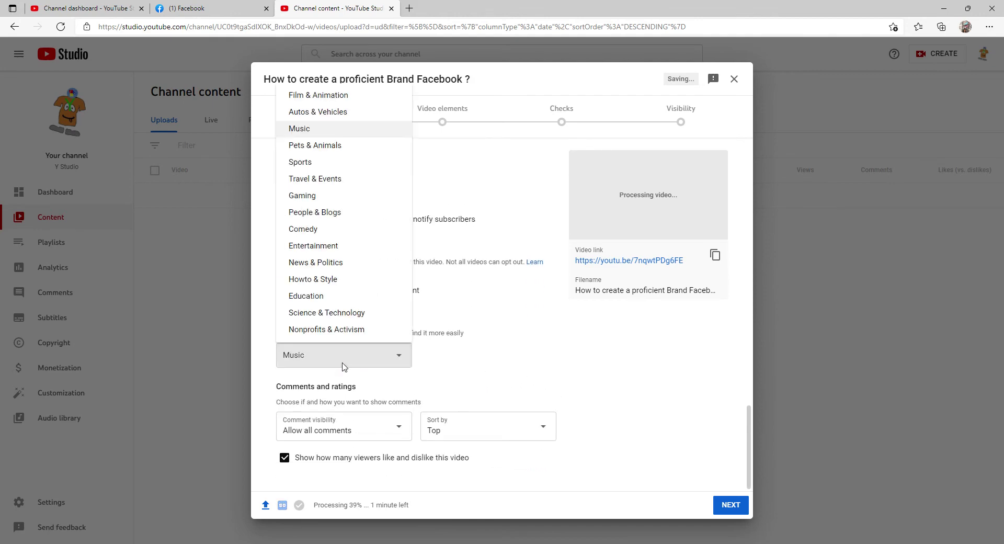
click(357, 313)
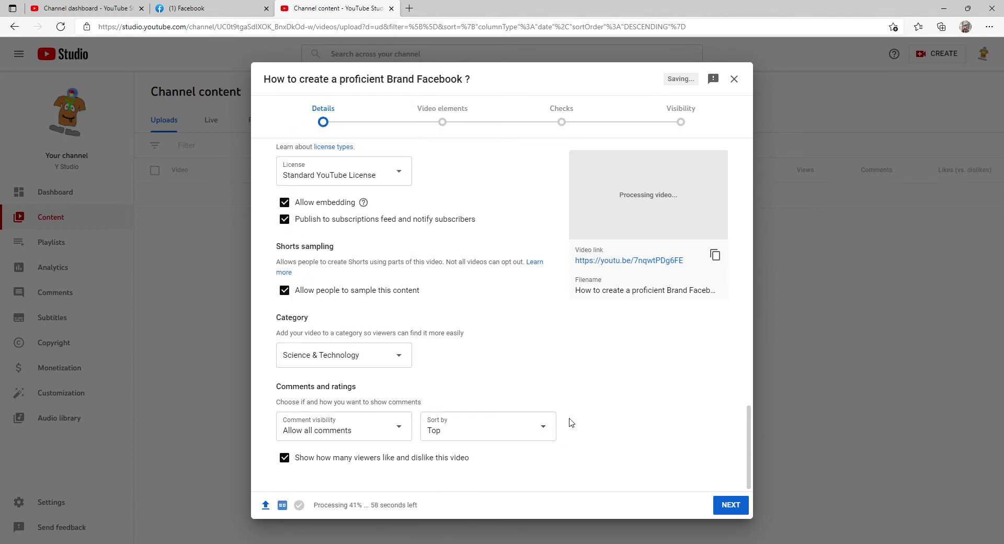
Choose the Standard YouTube License for the video and continue to the video elements stage.
click(335, 172)
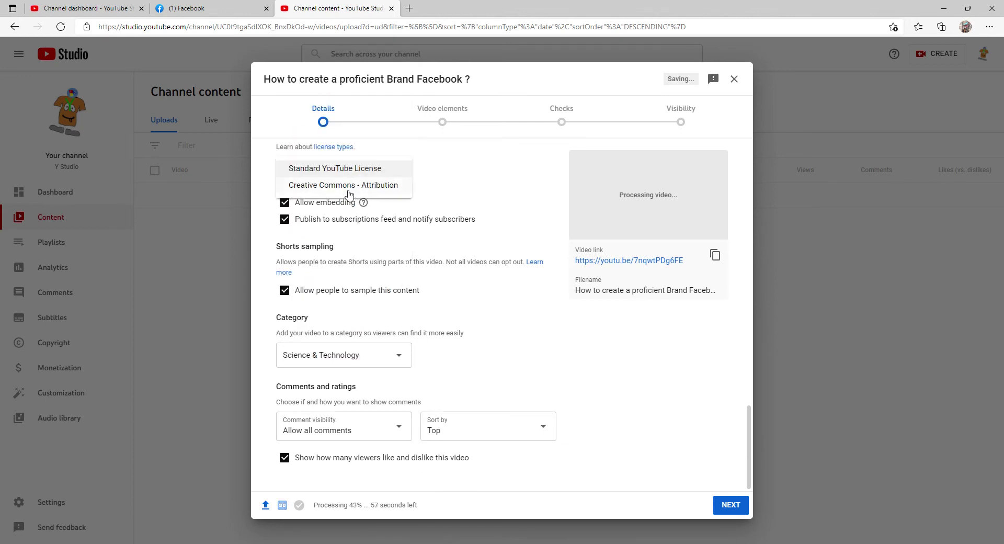
click(345, 169)
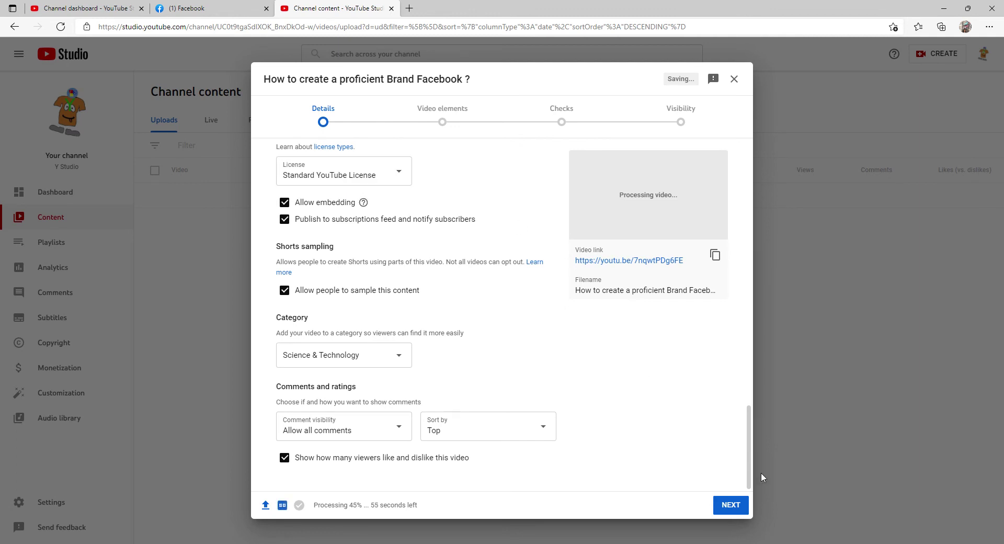
click(730, 505)
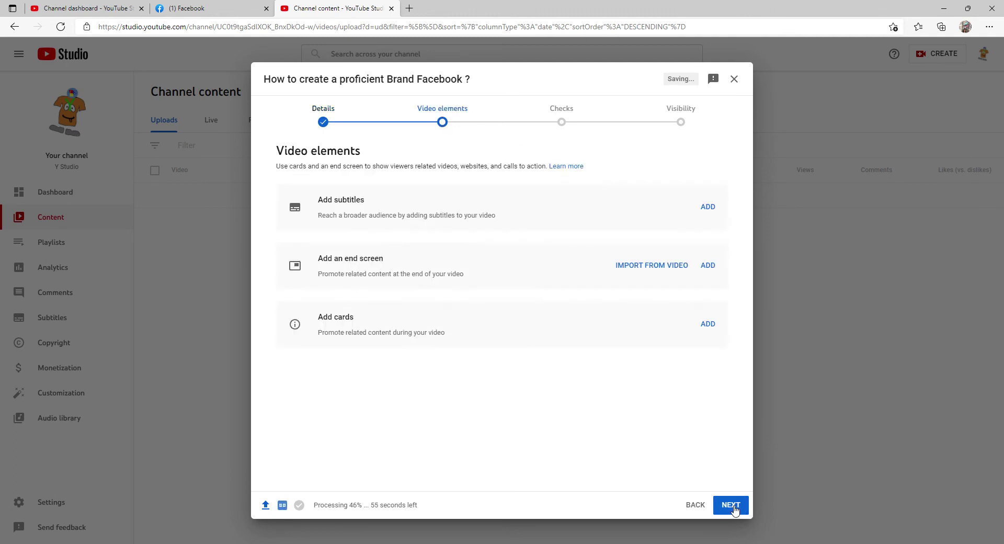
Add an end screen from the two-video template and place its elements in the lower corners of the video frame.
click(708, 265)
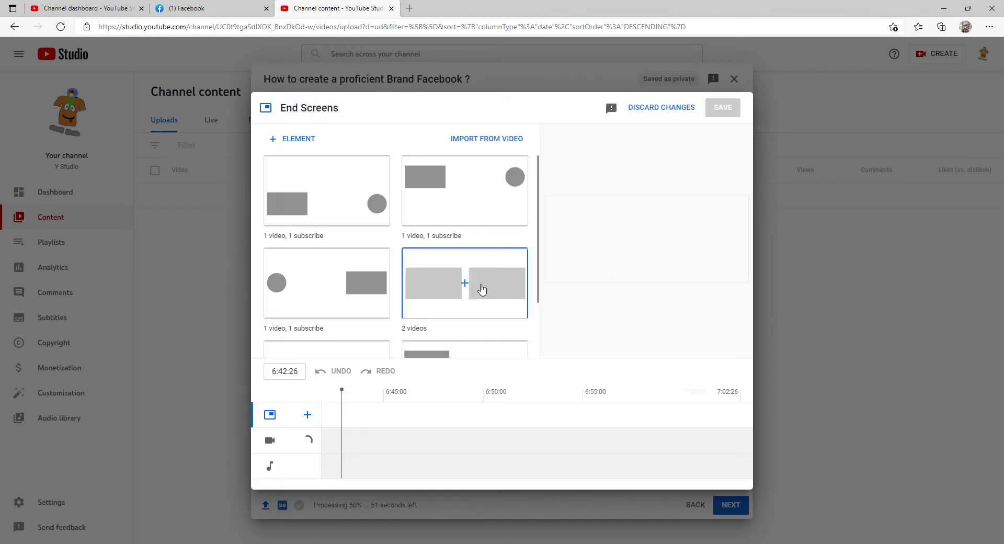
click(481, 288)
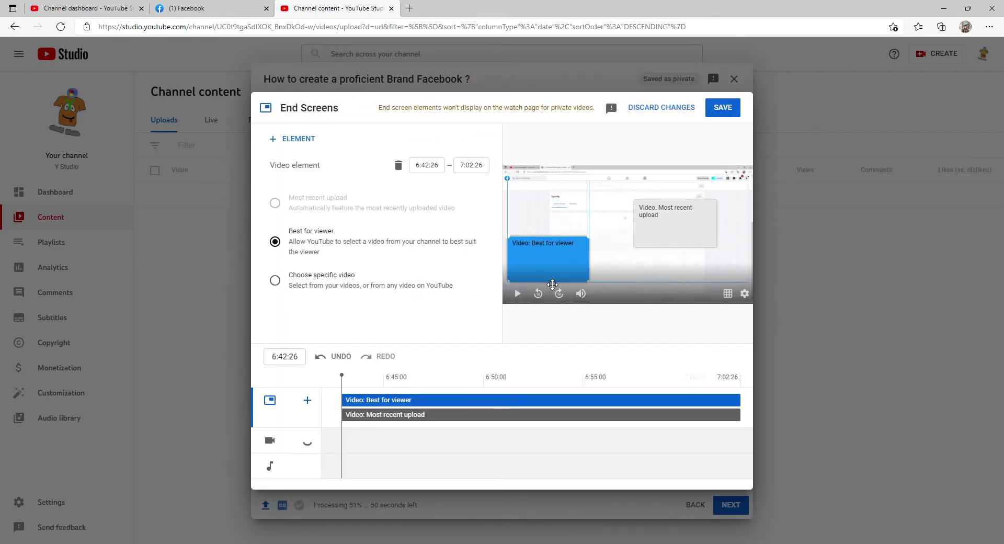
drag(692, 234, 724, 270)
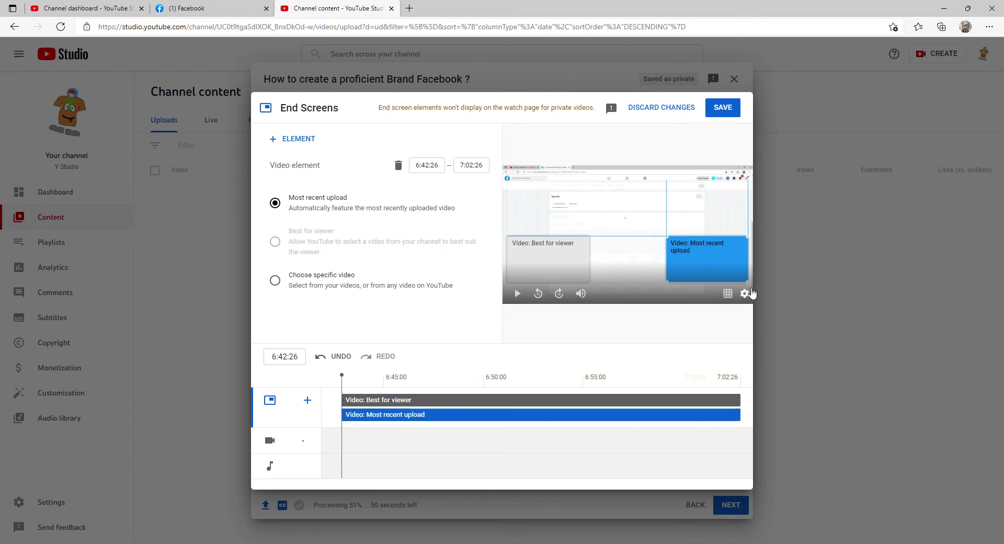
Make the lower-left end screen element show the specific video "Intenso 2 TB external hard drive review".
click(571, 275)
click(338, 282)
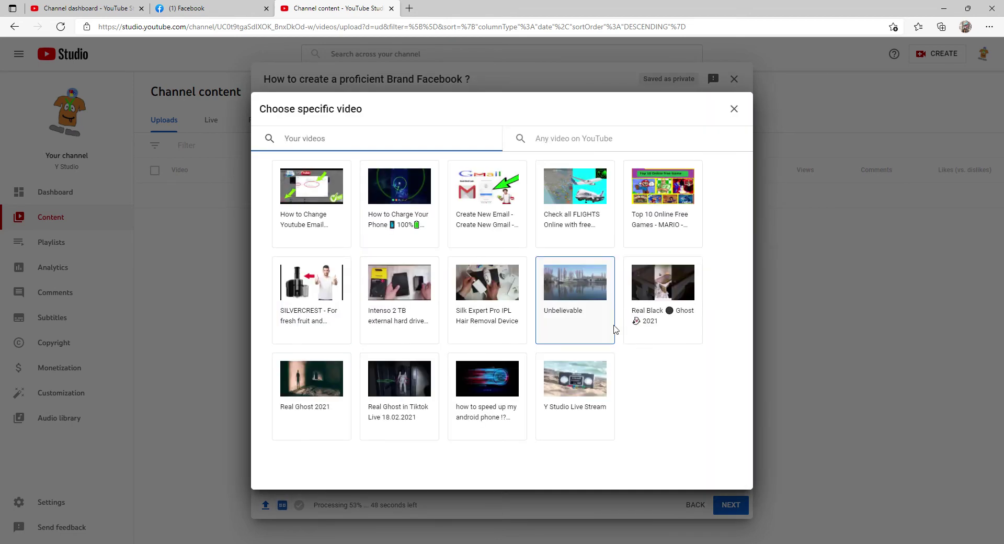
click(395, 283)
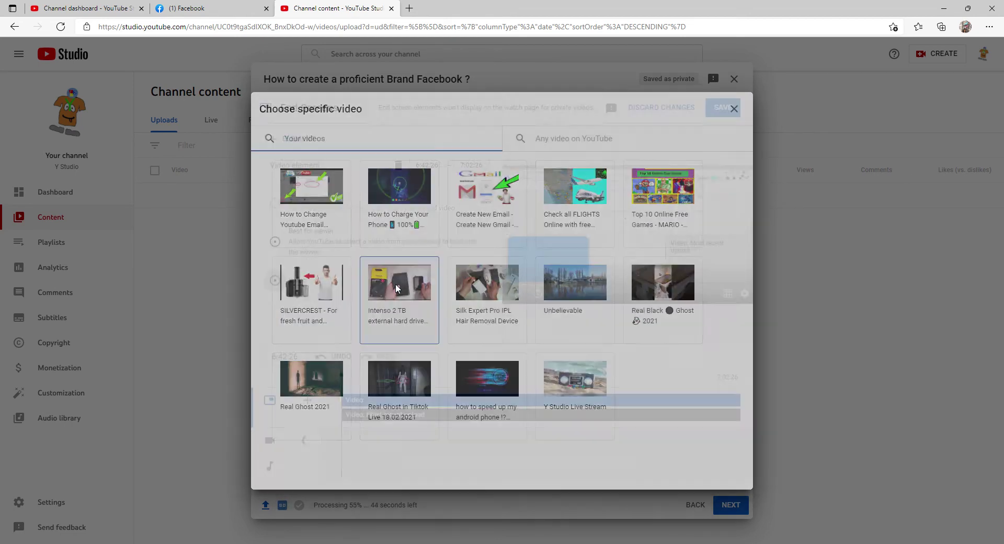
Make the lower-right end screen element show "Check all FLIGHTS Online with free Radar !!!" and save the end screen.
click(716, 266)
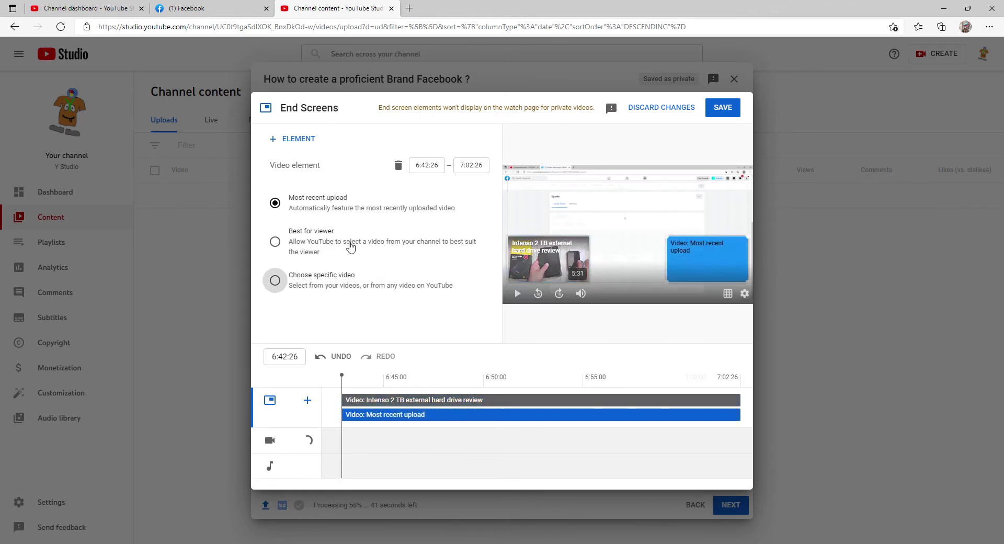
click(334, 285)
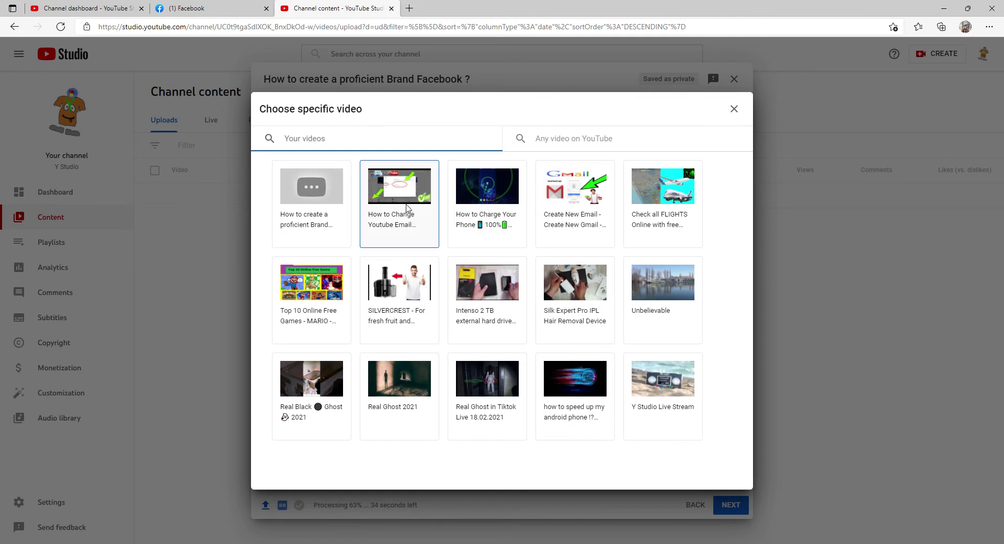
click(664, 205)
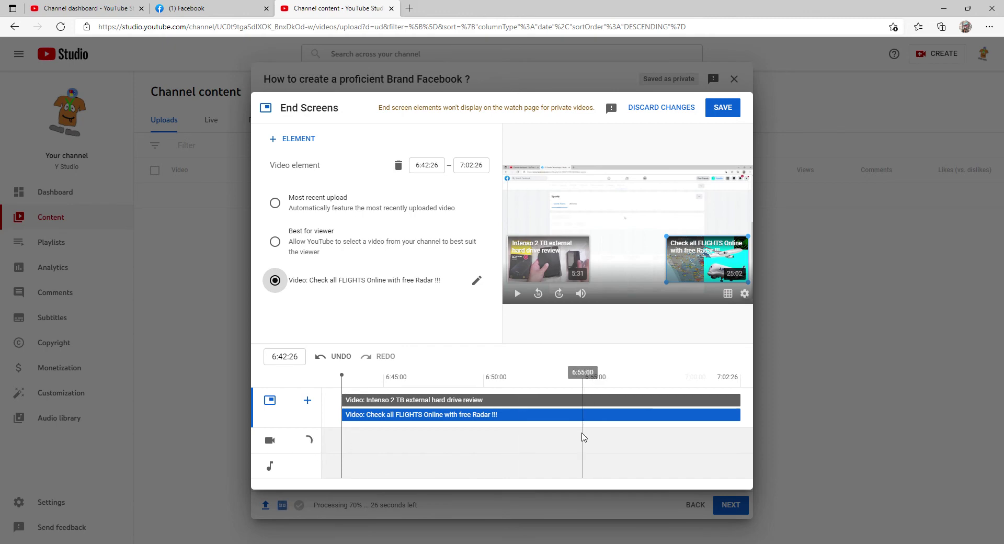
click(731, 111)
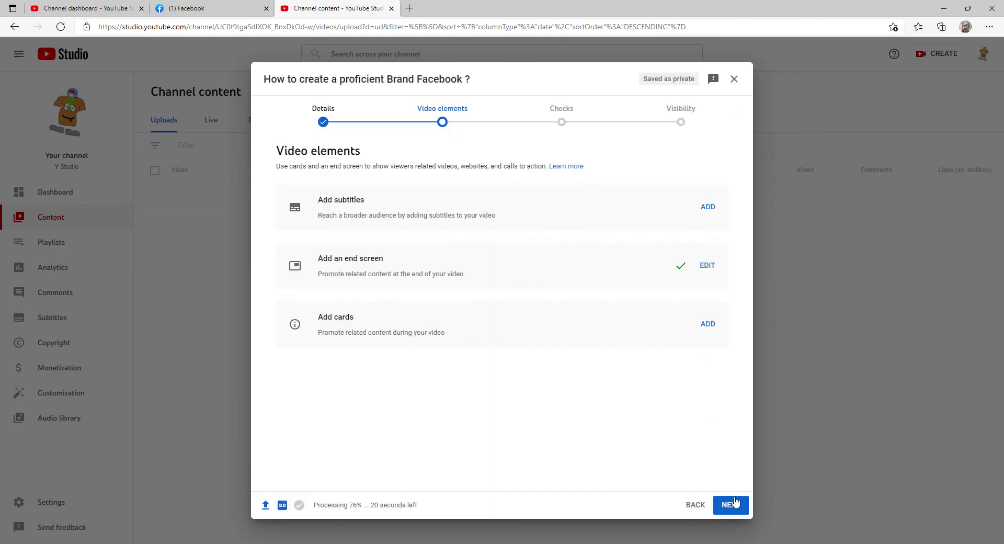
Continue past the checks to the visibility stage, set the video to Public and publish it.
click(732, 505)
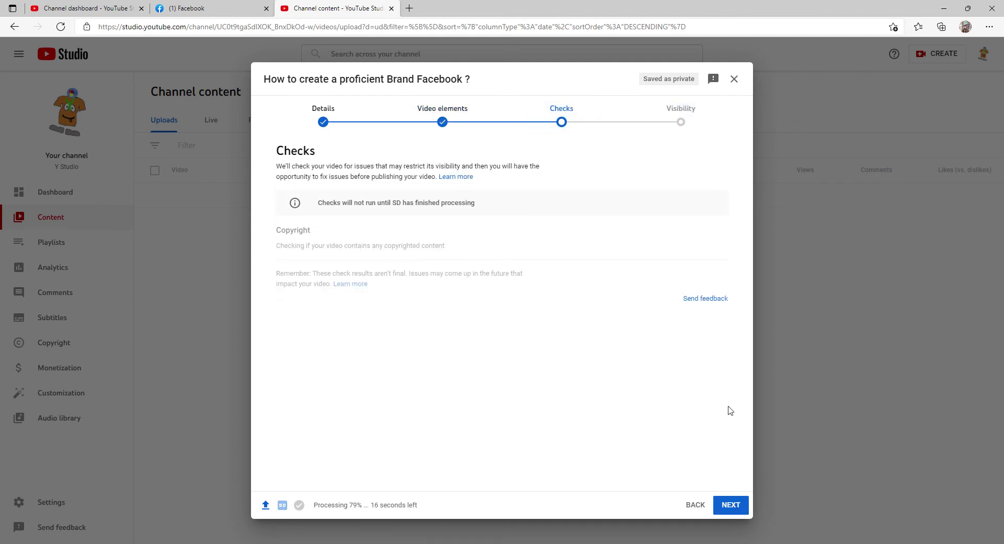
click(727, 506)
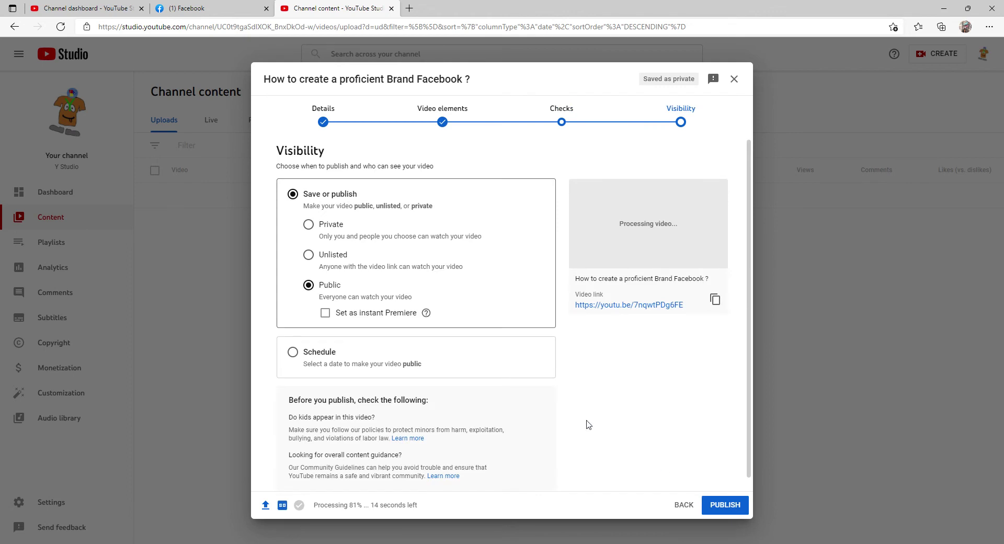
click(308, 255)
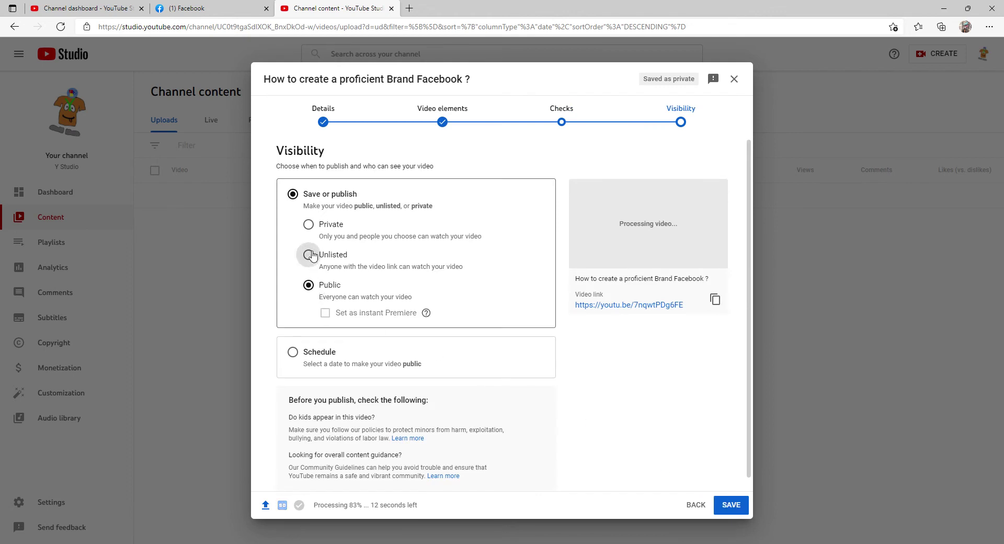
click(308, 225)
click(308, 300)
scroll(643, 449, down, 1)
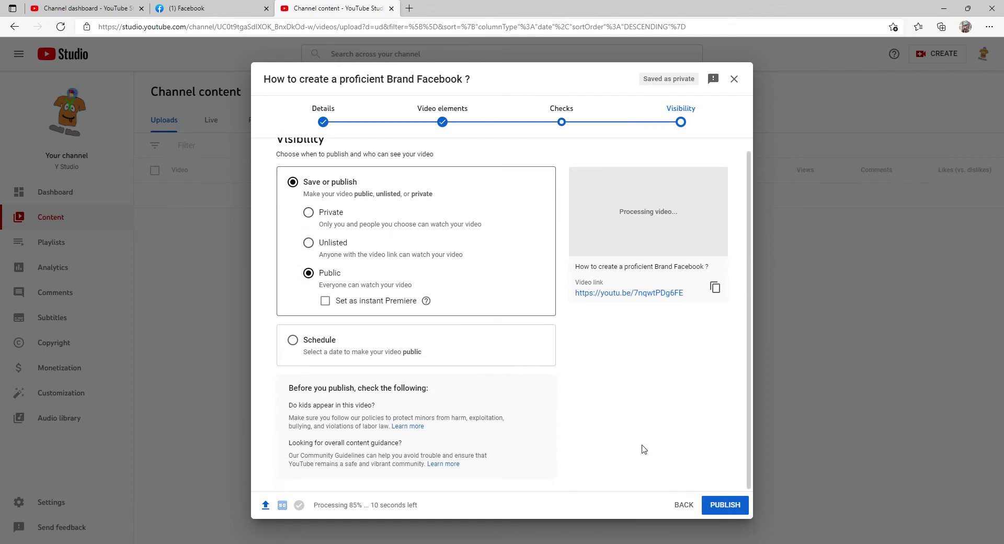
click(726, 509)
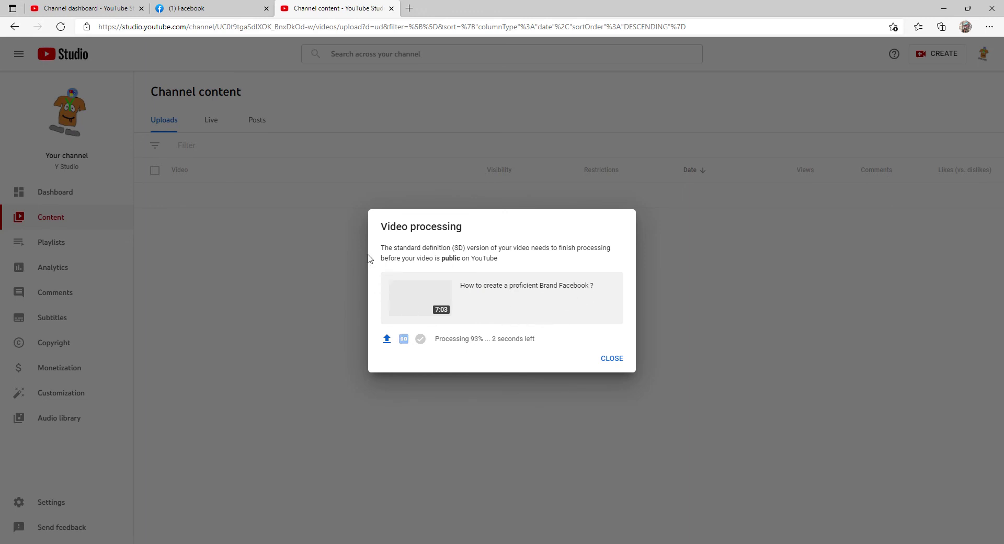
Examine the processing progress and the standard definition notice for the published video.
drag(434, 341, 493, 347)
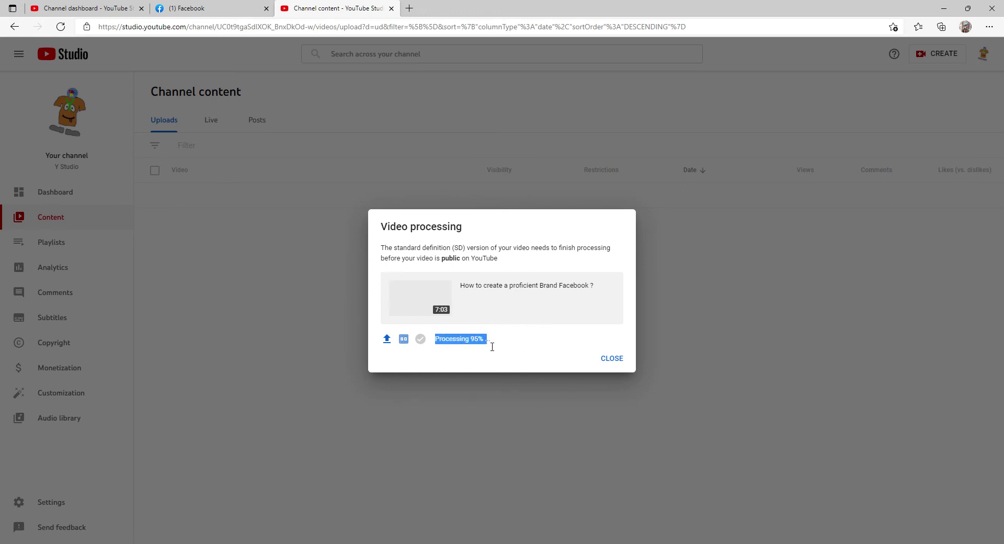
click(524, 359)
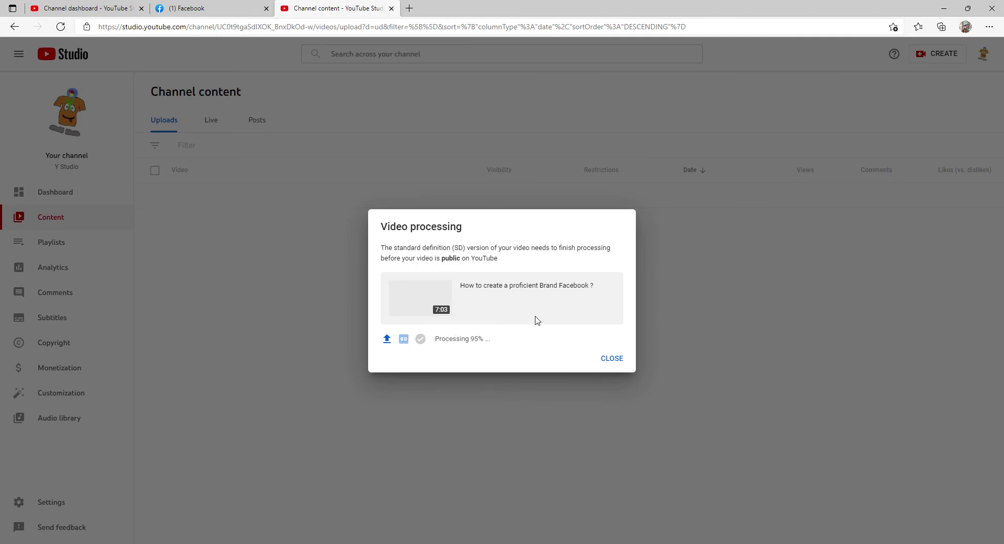
drag(375, 231, 472, 236)
click(537, 240)
drag(380, 253, 618, 260)
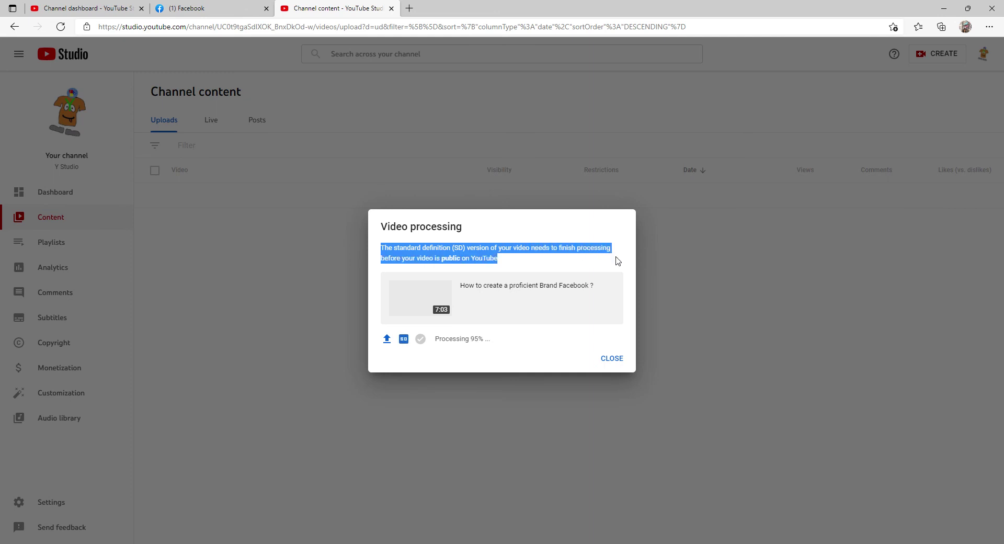
click(544, 271)
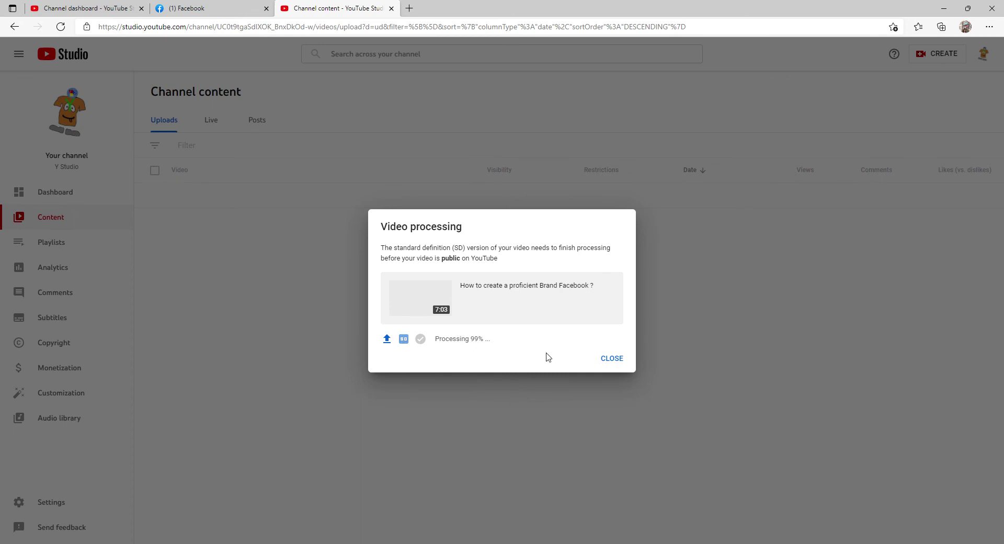
drag(436, 340, 506, 345)
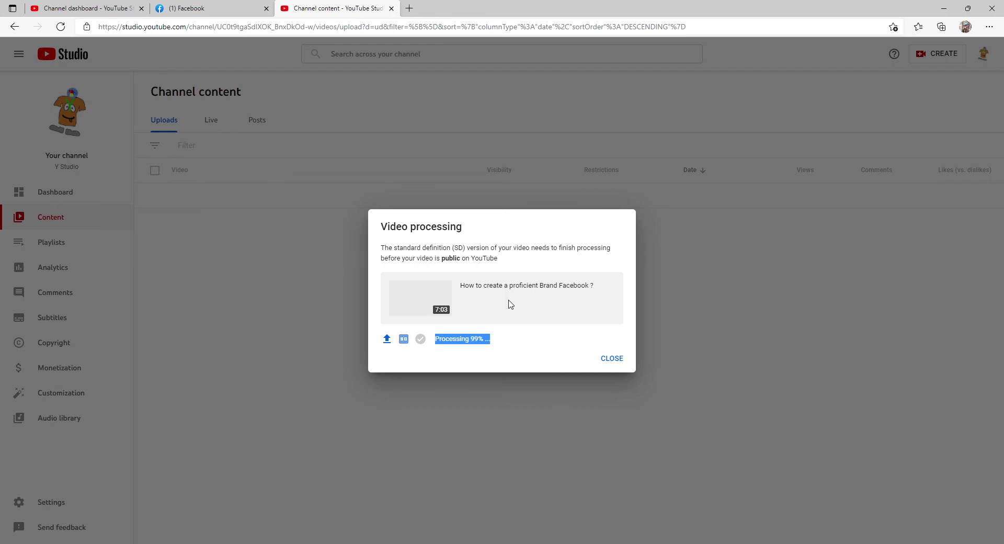
click(525, 344)
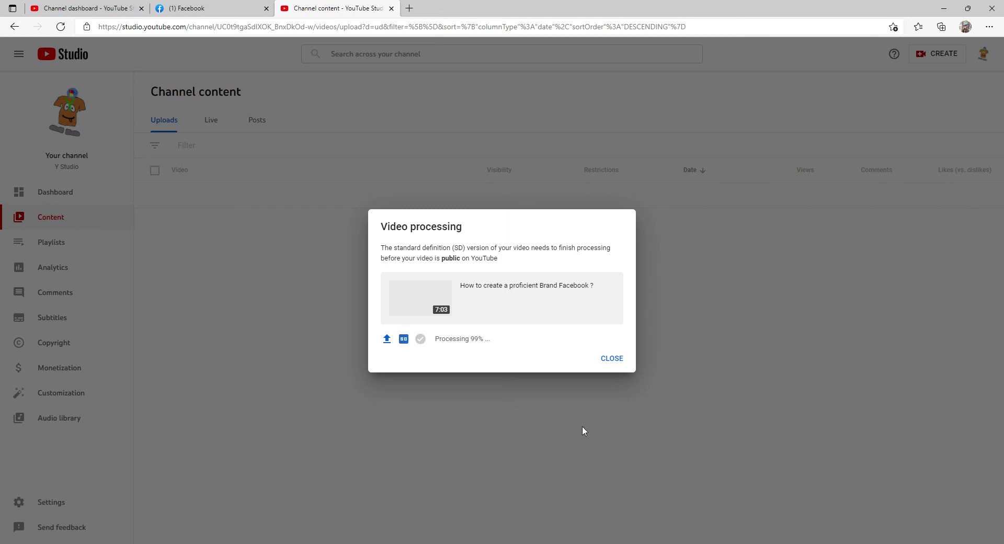
Close the video processing message and reload the channel content page.
click(611, 358)
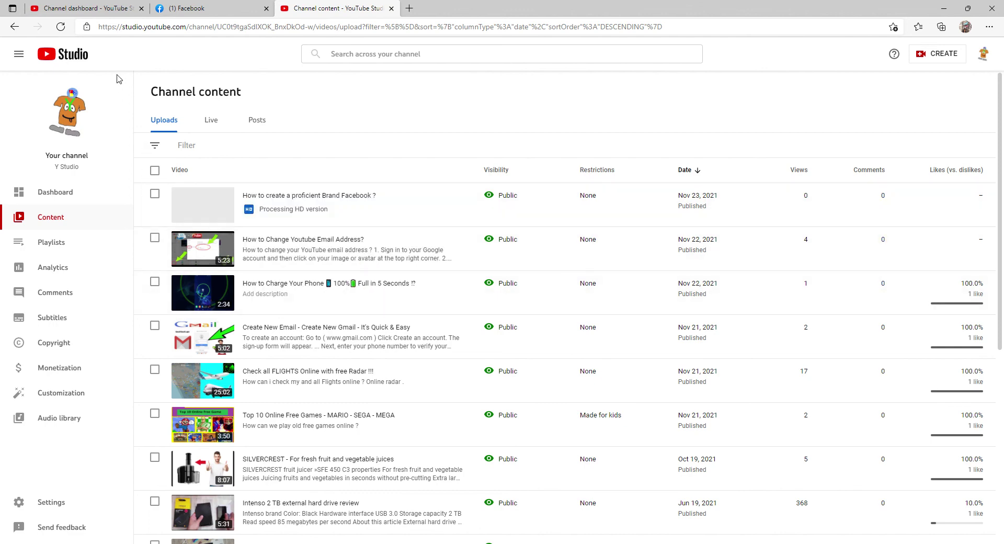
click(59, 27)
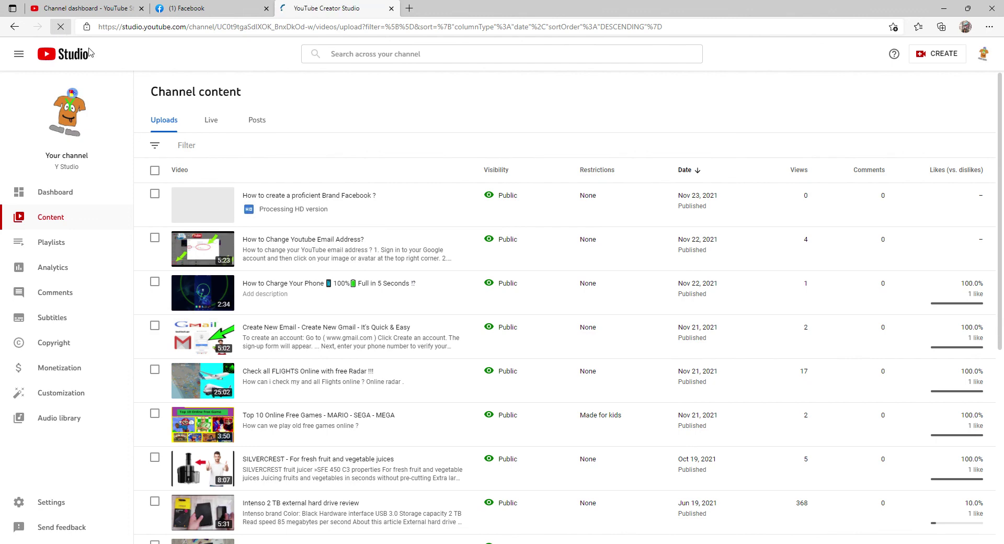